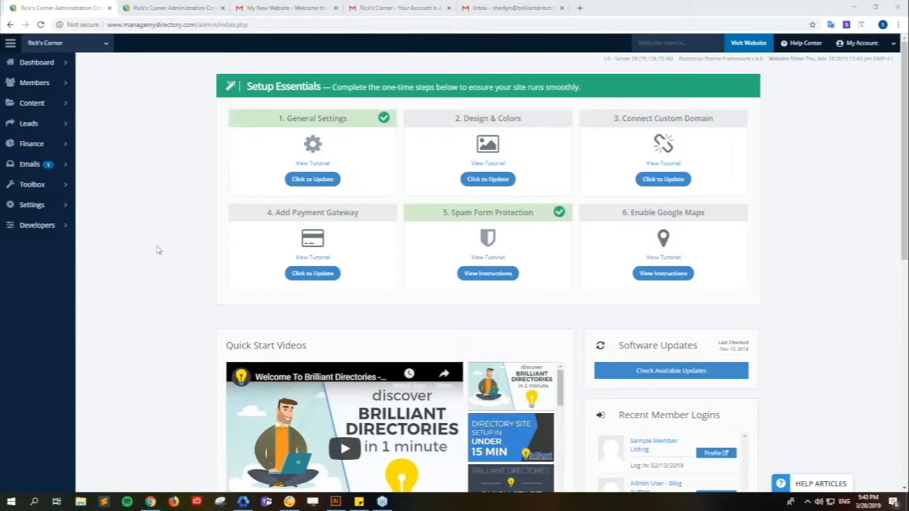
- Expand the Settings menu in the admin sidebar to list its settings pages
{"action": "left_click", "coordinate": [67, 207]}
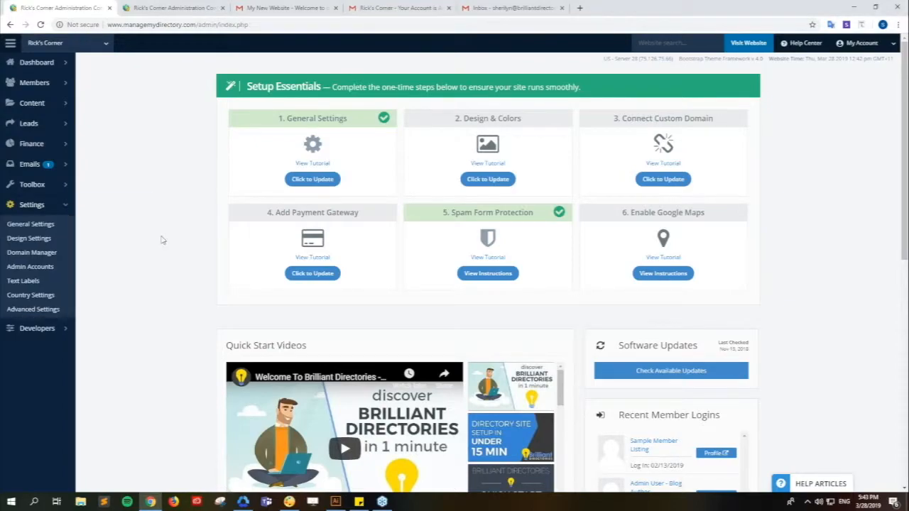
- Open General Settings and scroll down to the empty Default Email Signature editor
{"action": "left_click", "coordinate": [51, 228]}
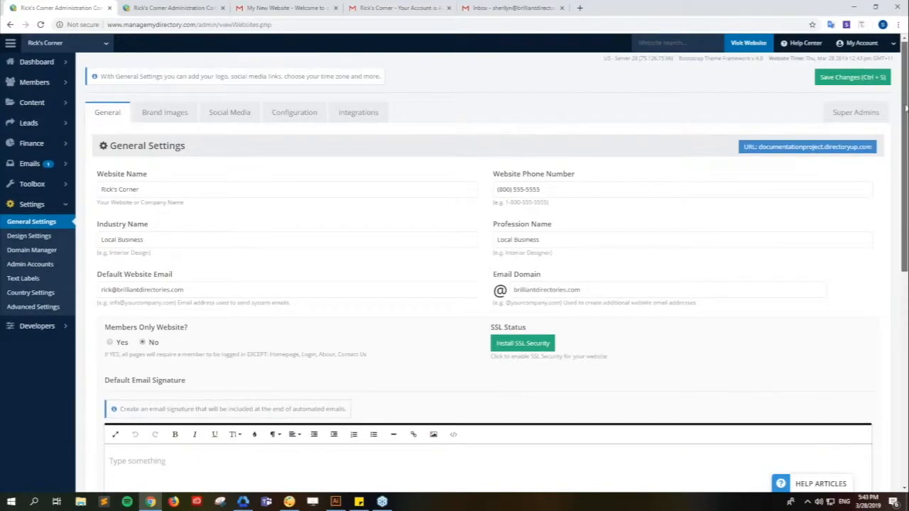
{"action": "scroll", "coordinate": [114, 243], "scroll_direction": "down", "scroll_amount": 2}
{"action": "left_click_drag", "start_coordinate": [105, 254], "coordinate": [188, 254]}
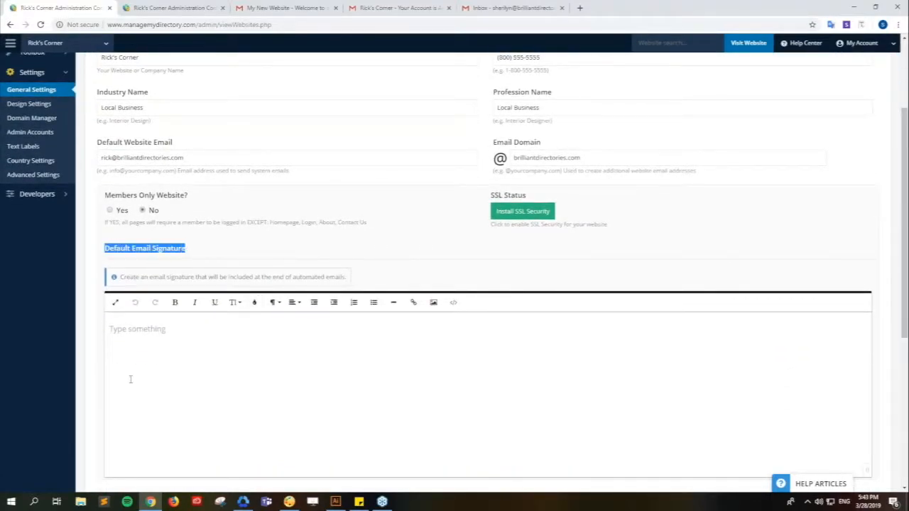
{"action": "left_click", "coordinate": [89, 355]}
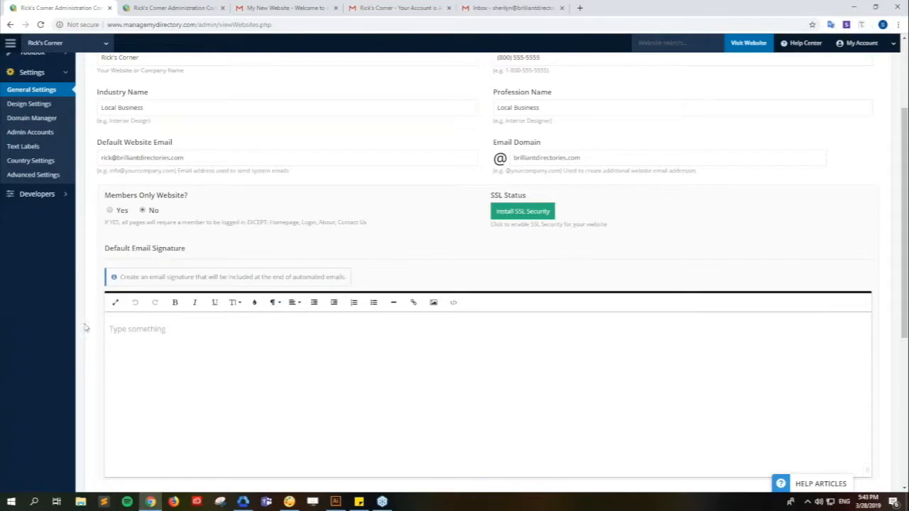
- View the Gmail welcome email and highlight its 'Thank you, The My New Website Team' sign-off
{"action": "left_click", "coordinate": [280, 8]}
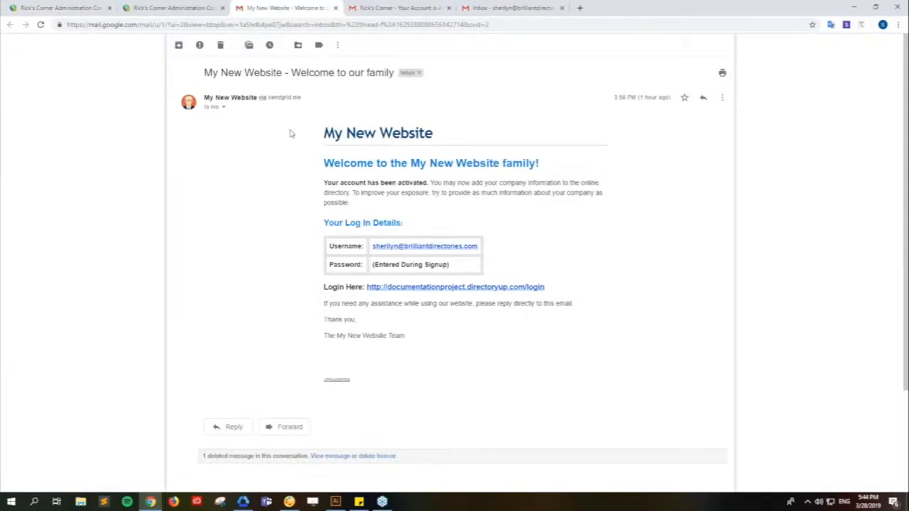
{"action": "mouse_move", "coordinate": [324, 325]}
{"action": "left_mouse_down"}
{"action": "mouse_move", "coordinate": [372, 332]}
{"action": "mouse_move", "coordinate": [324, 319]}
{"action": "left_mouse_up"}
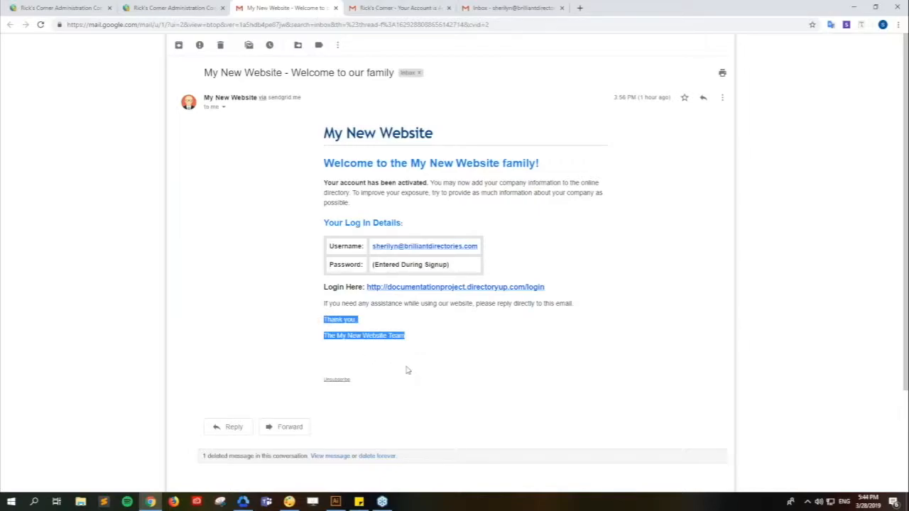
{"action": "left_click", "coordinate": [407, 369]}
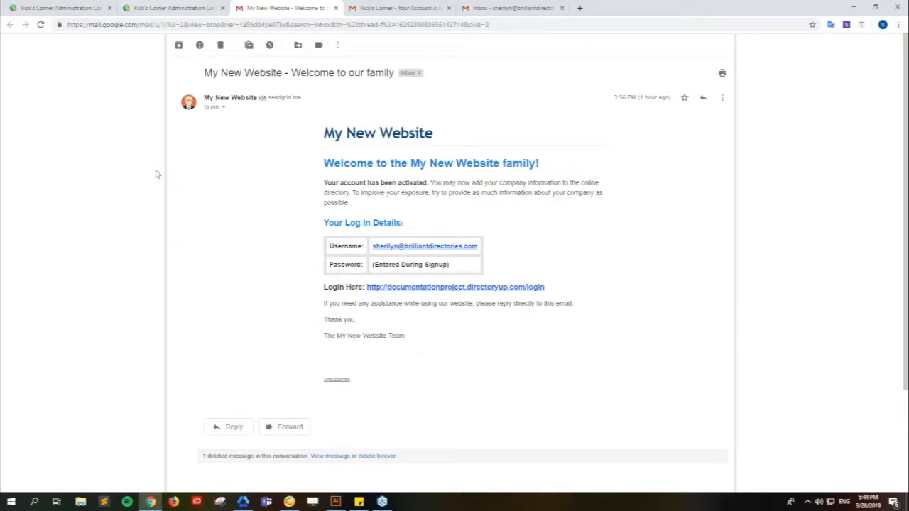
- Go back to the admin General Settings tab and place the cursor in the empty signature editor
{"action": "left_click", "coordinate": [64, 8]}
{"action": "left_click", "coordinate": [142, 344]}
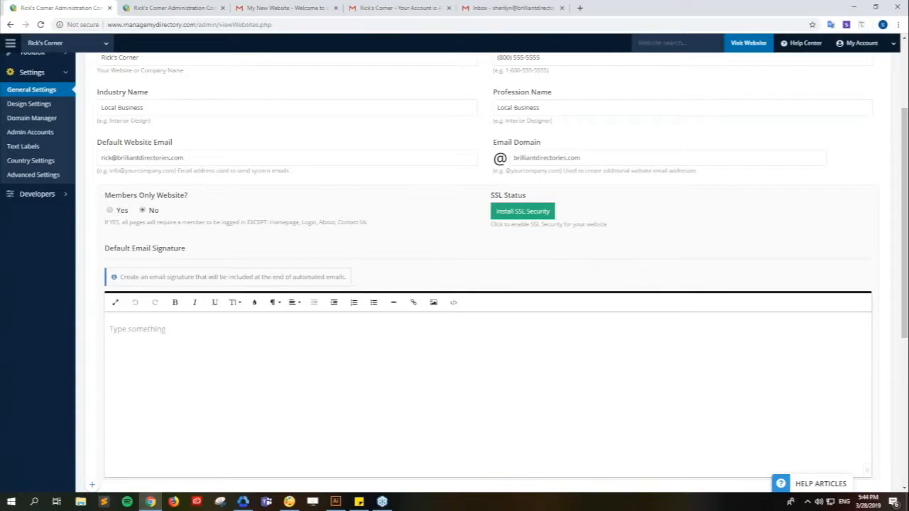
{"action": "key", "text": "alt+Tab"}
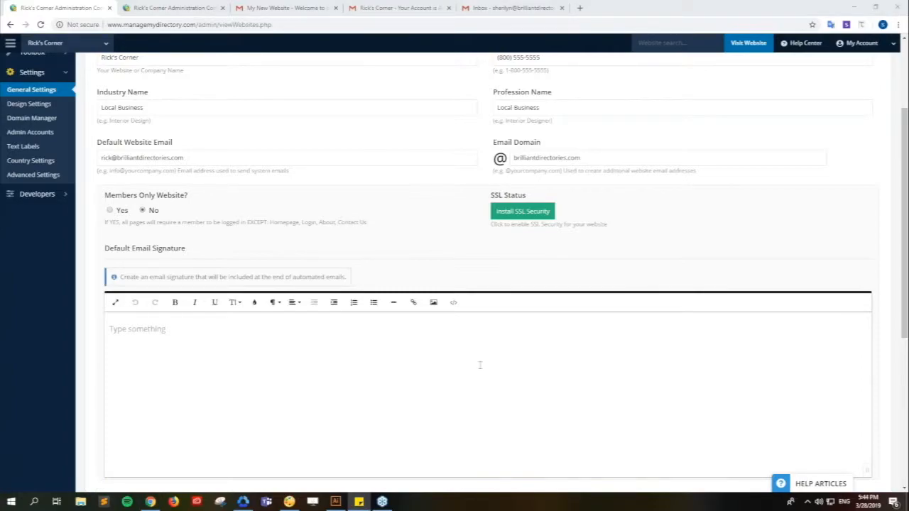
{"action": "left_click", "coordinate": [360, 328]}
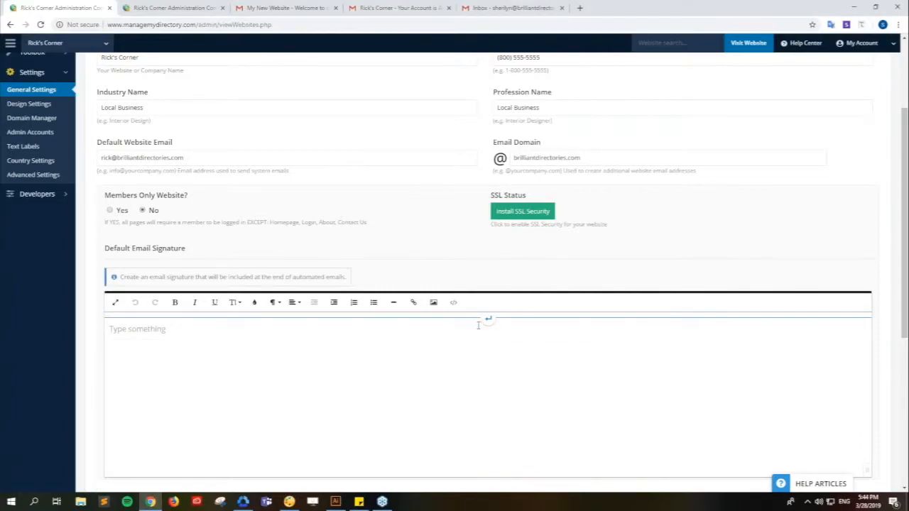
- Insert the woman's photo from the uploaded images library and shrink it to a small thumbnail
{"action": "left_click", "coordinate": [434, 305]}
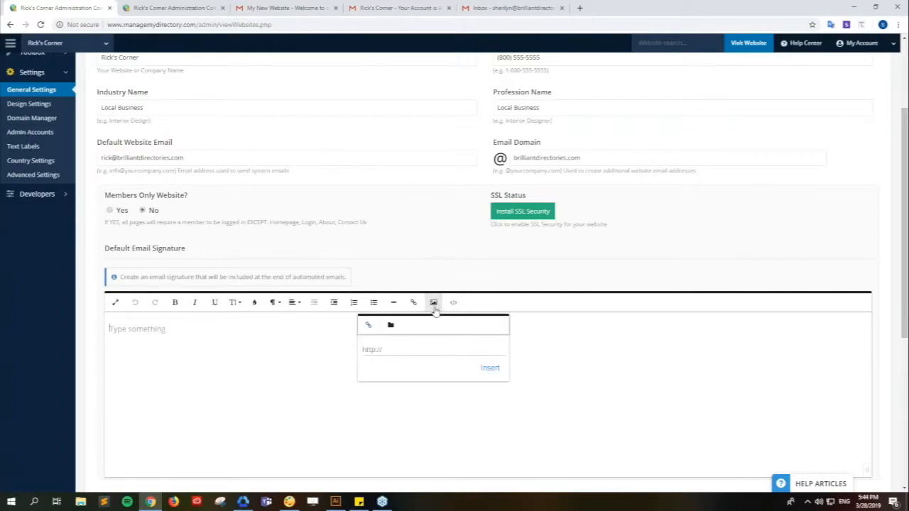
{"action": "left_click", "coordinate": [389, 325]}
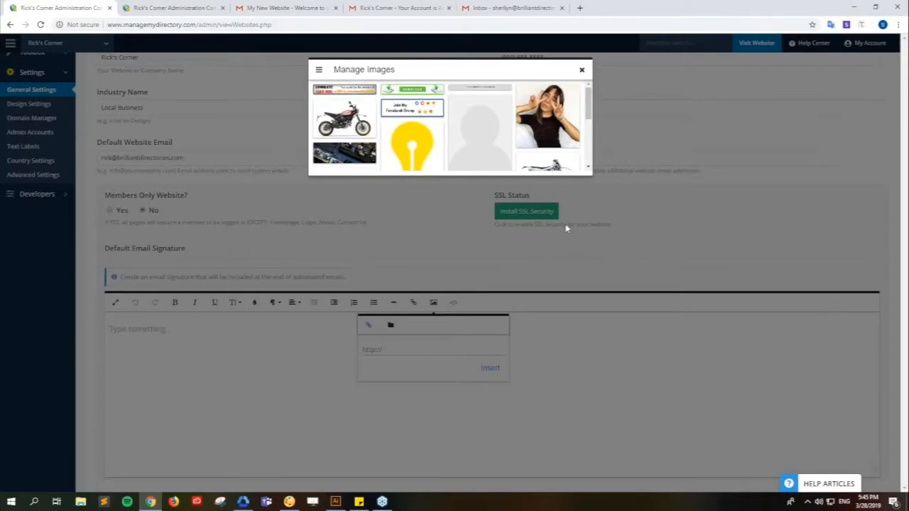
{"action": "mouse_move", "coordinate": [547, 131]}
{"action": "left_click", "coordinate": [534, 117]}
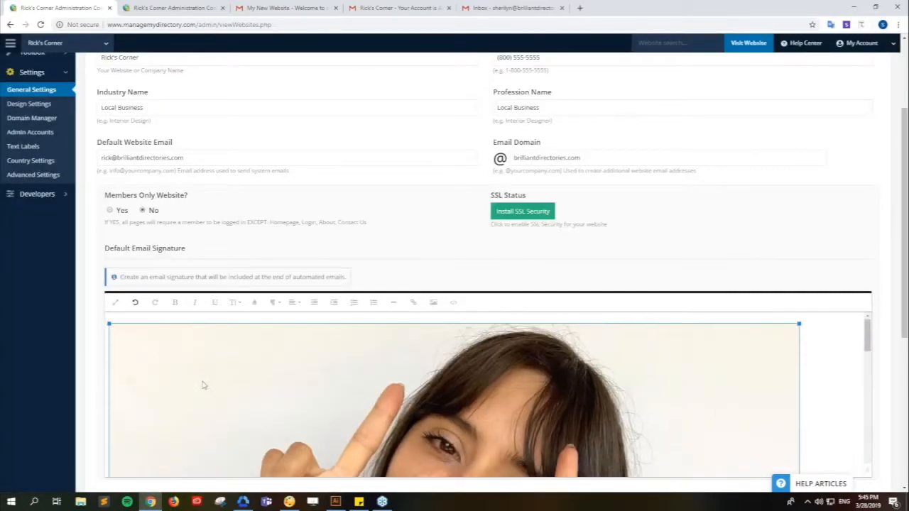
{"action": "scroll", "coordinate": [374, 405], "scroll_direction": "down", "scroll_amount": 3}
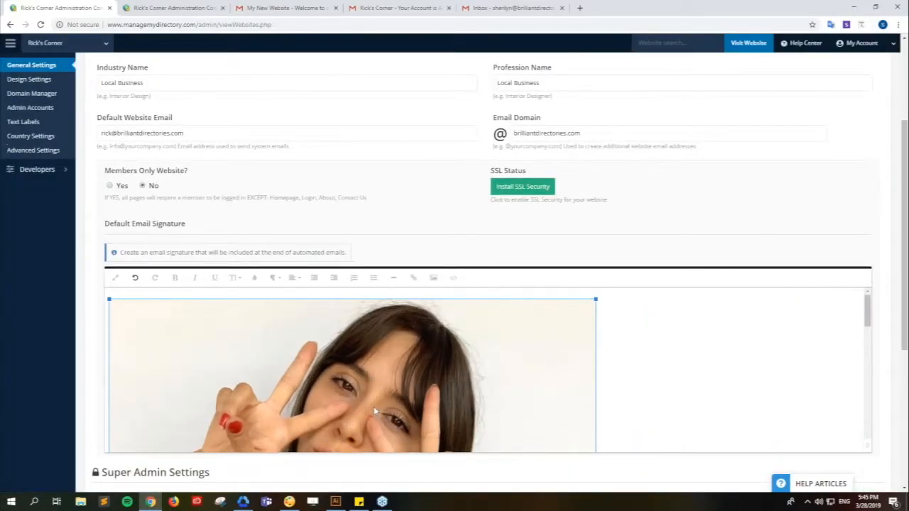
{"action": "left_click_drag", "start_coordinate": [108, 84], "coordinate": [336, 229]}
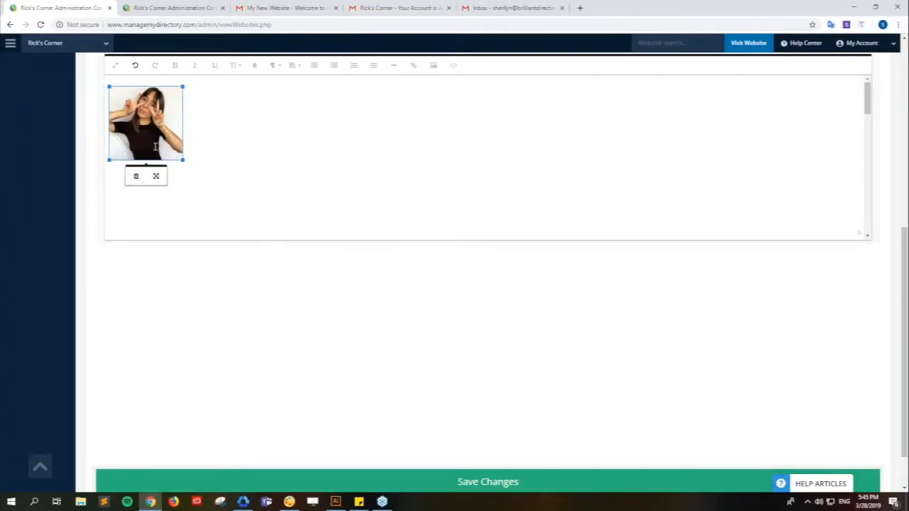
{"action": "left_click", "coordinate": [306, 202]}
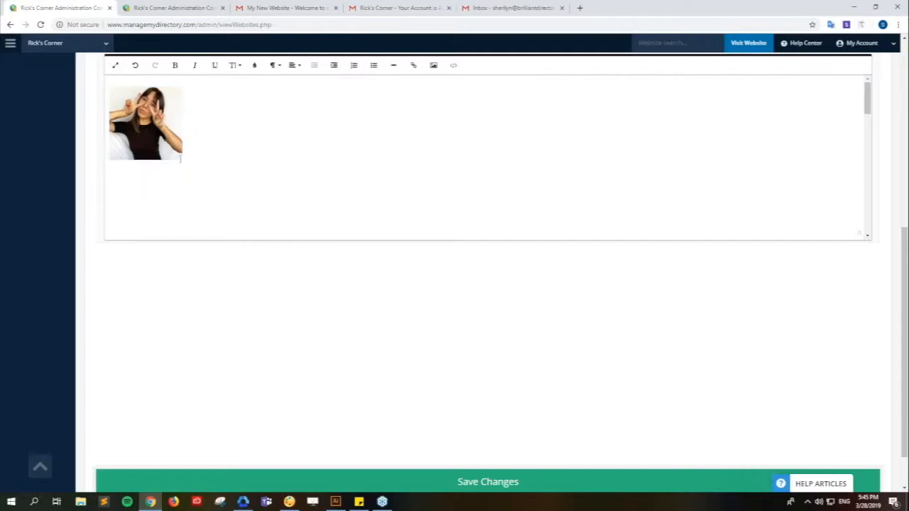
{"action": "left_click", "coordinate": [160, 148]}
{"action": "left_click", "coordinate": [214, 164]}
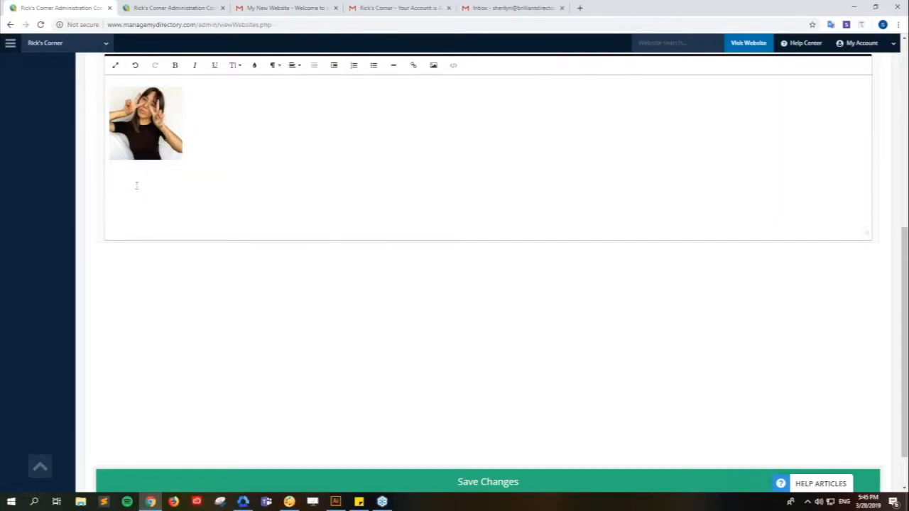
{"action": "key", "text": "alt+Tab"}
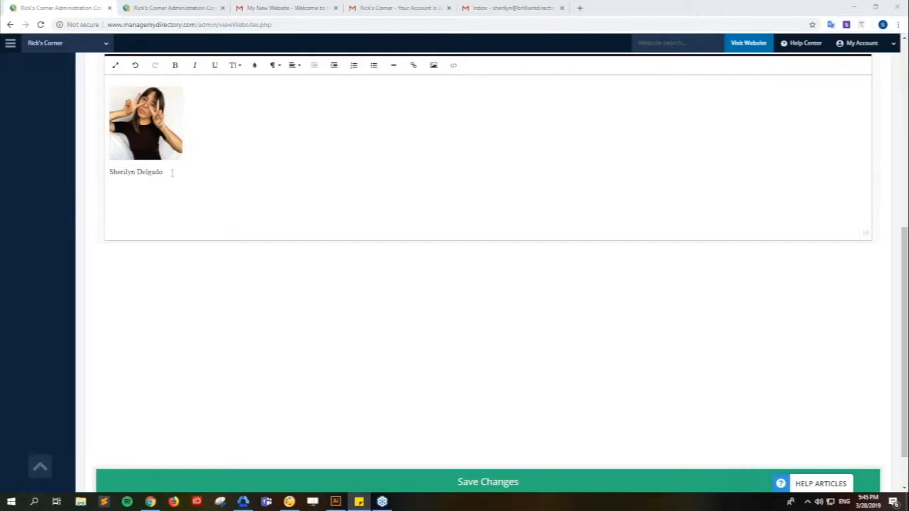
{"action": "key", "text": "alt+Tab"}
{"action": "type", "text": "Website Manager"}
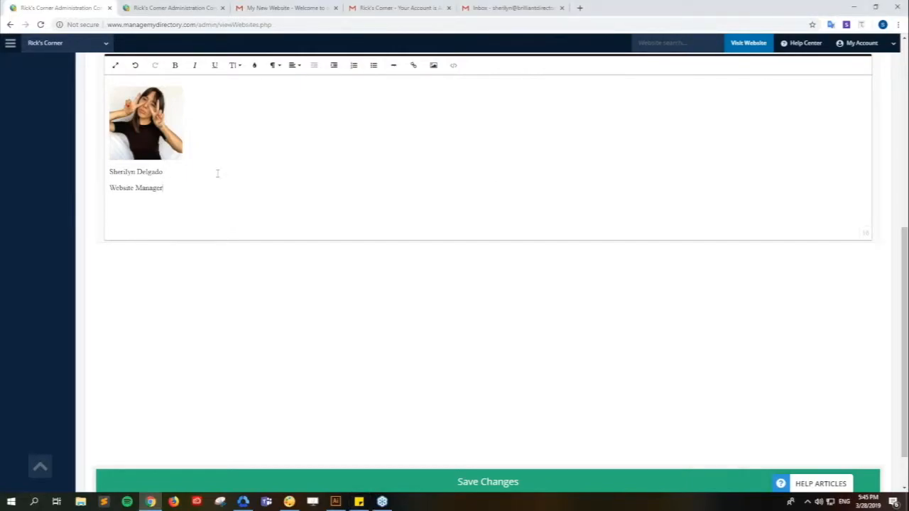
{"action": "key", "text": "alt+Tab"}
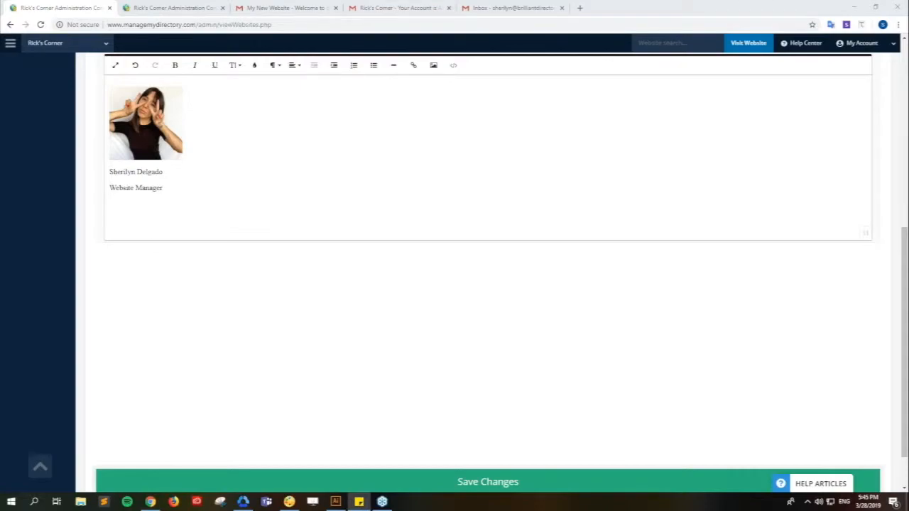
{"action": "key", "text": "alt+Tab"}
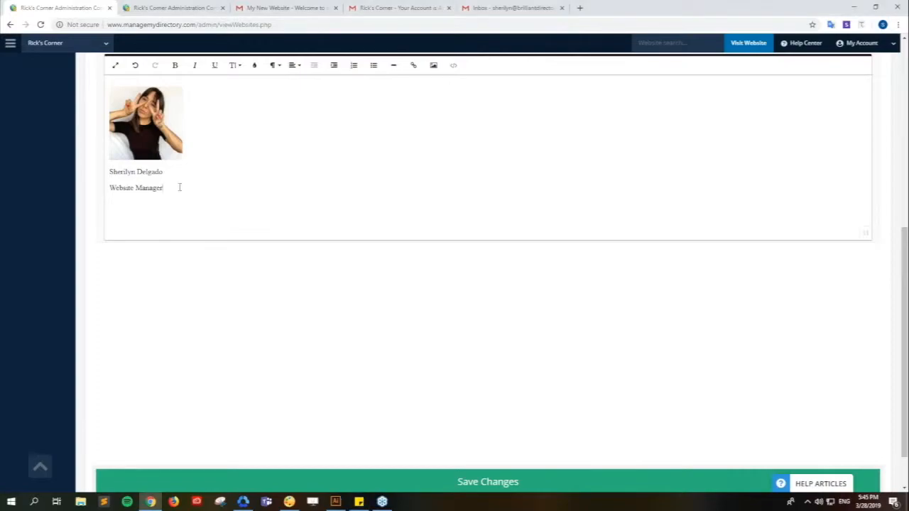
{"action": "key", "text": "ctrl+v"}
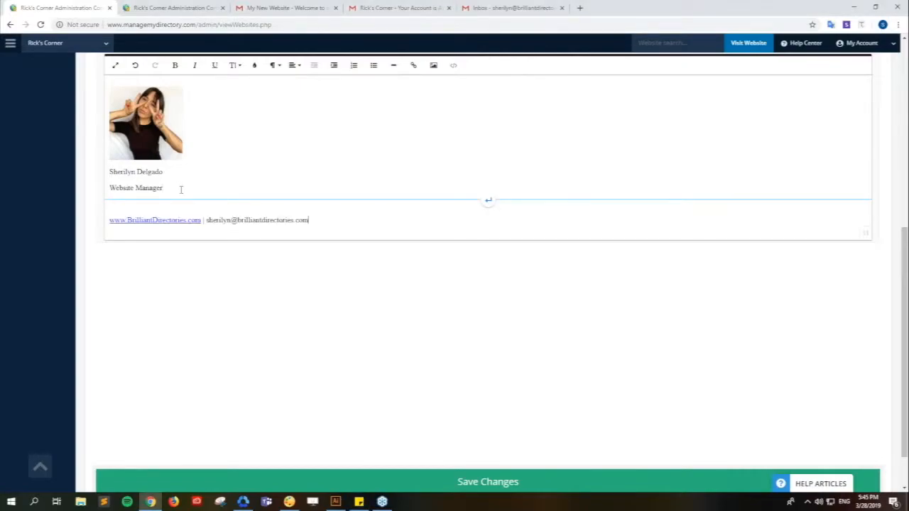
{"action": "left_click", "coordinate": [167, 206]}
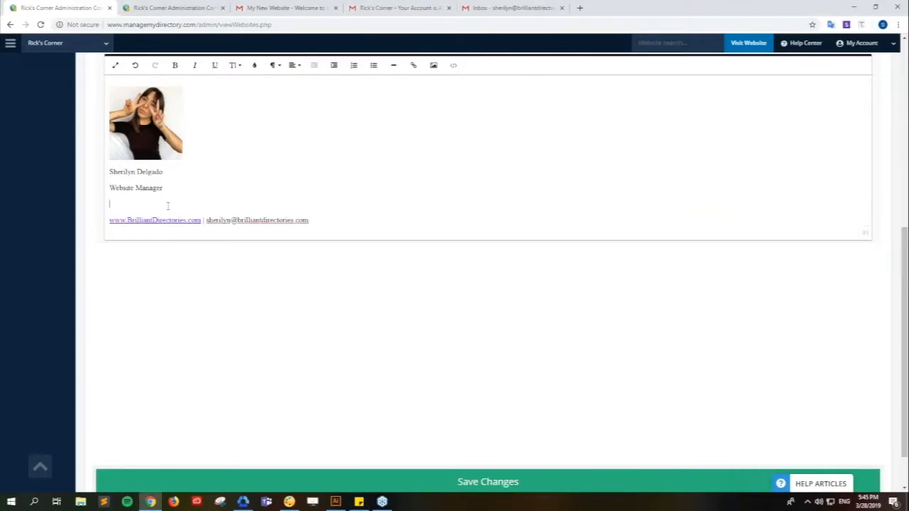
{"action": "key", "text": "BackSpace"}
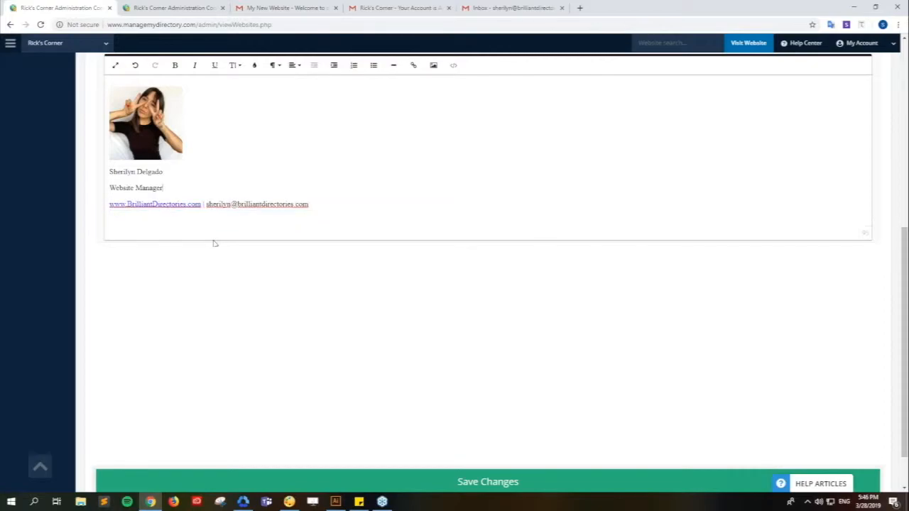
{"action": "triple_click", "coordinate": [150, 171]}
- Set the name to font size 18 and the Website Manager title to size 14
{"action": "left_click", "coordinate": [326, 209]}
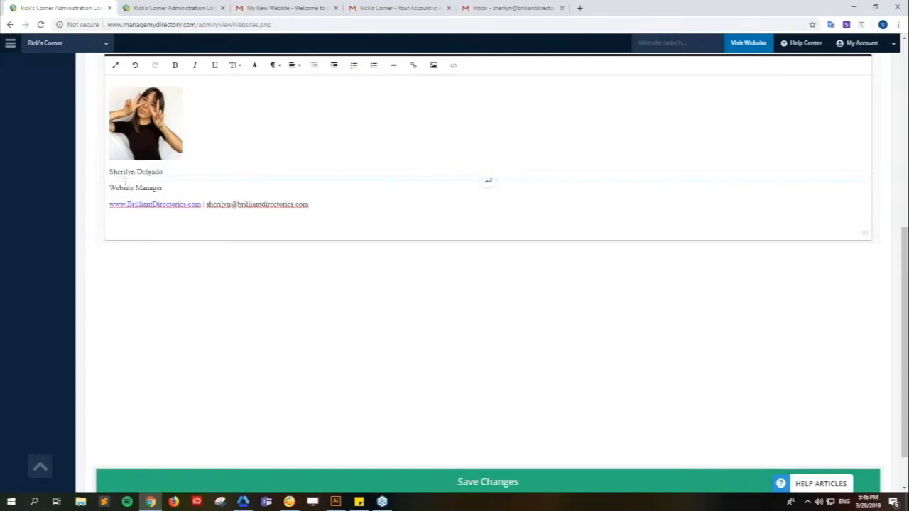
{"action": "left_click_drag", "start_coordinate": [163, 171], "coordinate": [108, 173]}
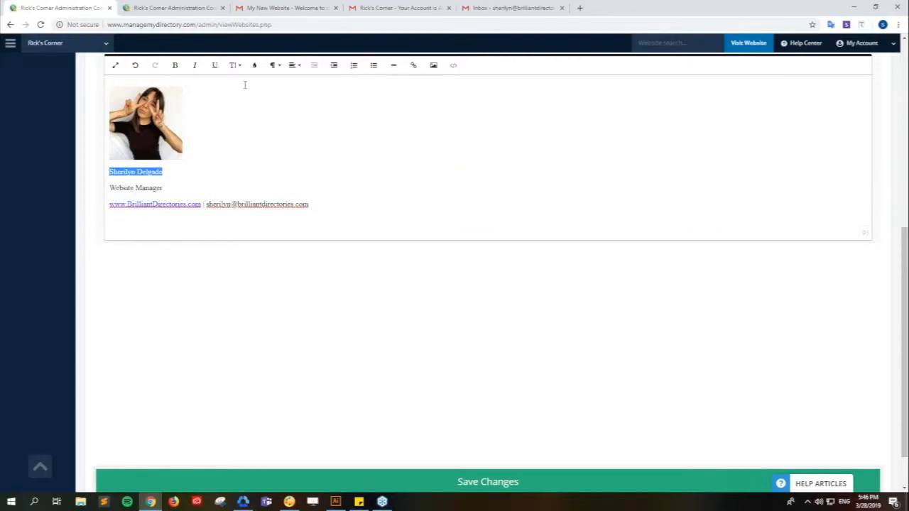
{"action": "left_click", "coordinate": [235, 64]}
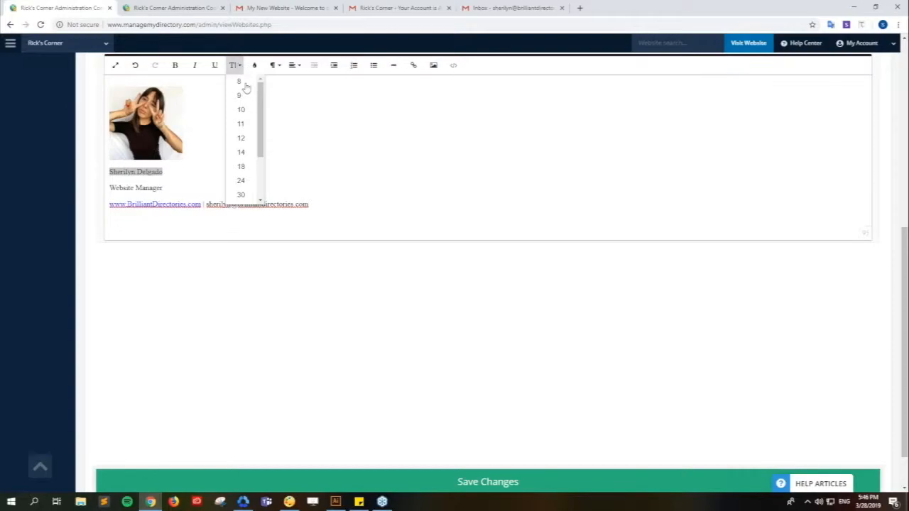
{"action": "left_click", "coordinate": [254, 174]}
{"action": "left_click", "coordinate": [162, 190]}
{"action": "left_click_drag", "start_coordinate": [163, 190], "coordinate": [107, 191]}
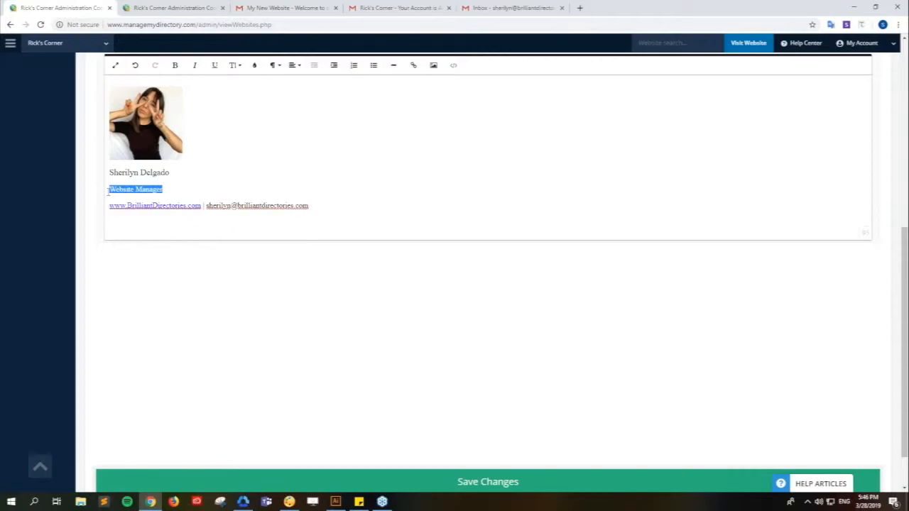
{"action": "left_click", "coordinate": [233, 64]}
{"action": "left_click", "coordinate": [243, 152]}
- Colour the signature's name line orange-red
{"action": "left_click", "coordinate": [319, 206]}
{"action": "left_click_drag", "start_coordinate": [175, 172], "coordinate": [107, 175]}
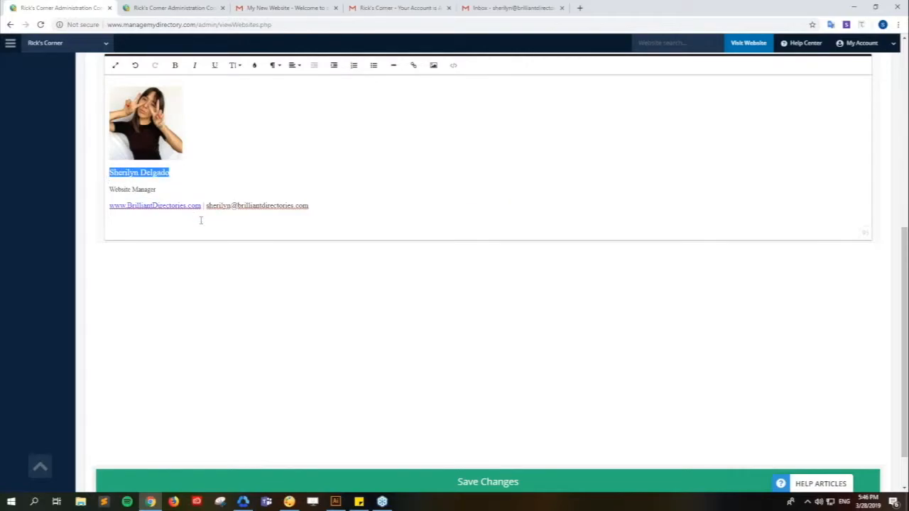
{"action": "left_click", "coordinate": [255, 66]}
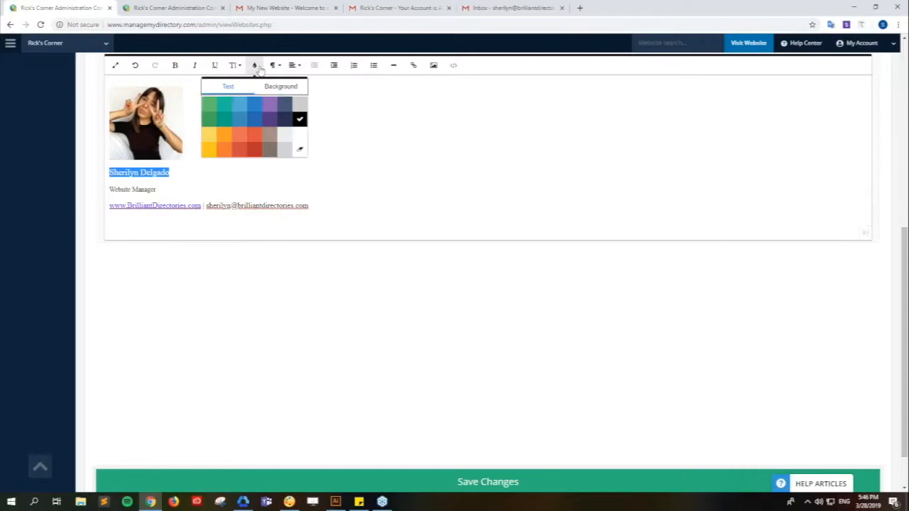
{"action": "left_click", "coordinate": [257, 140]}
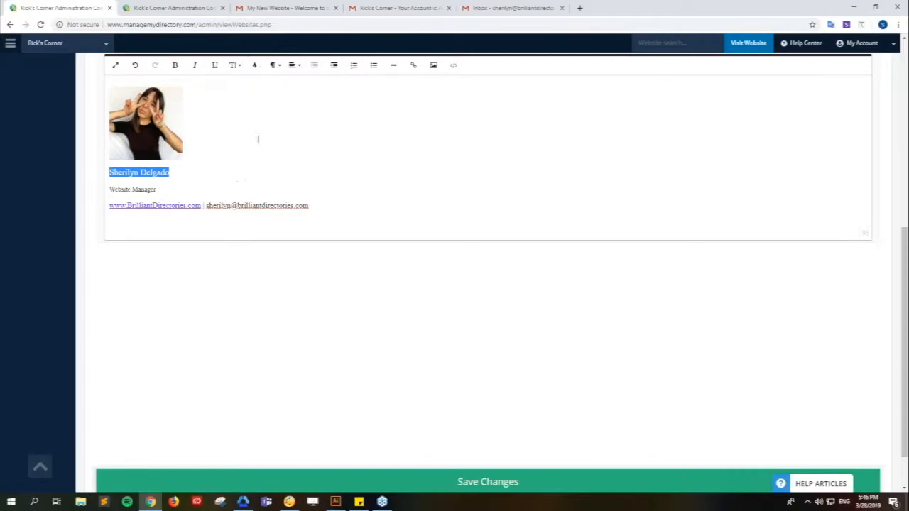
{"action": "left_click", "coordinate": [259, 166]}
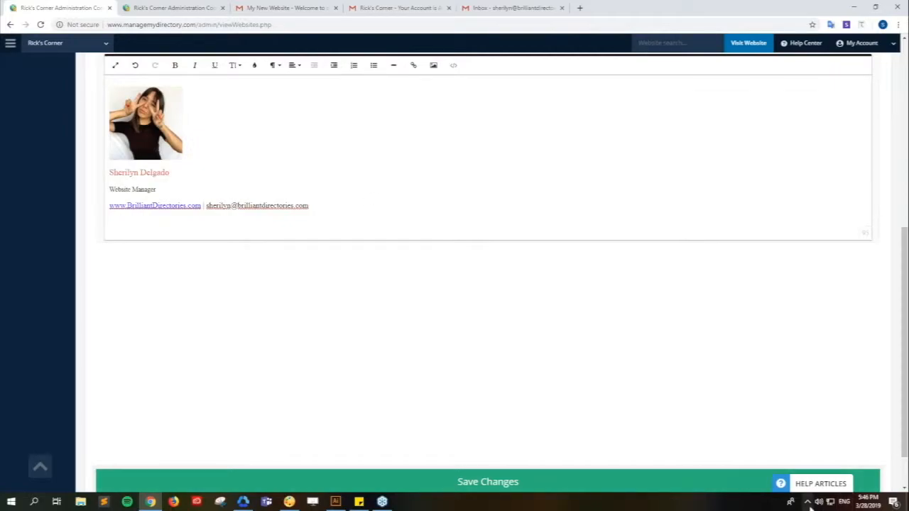
{"action": "scroll", "coordinate": [174, 424], "scroll_direction": "up", "scroll_amount": 4}
{"action": "left_click_drag", "start_coordinate": [177, 424], "coordinate": [106, 427]}
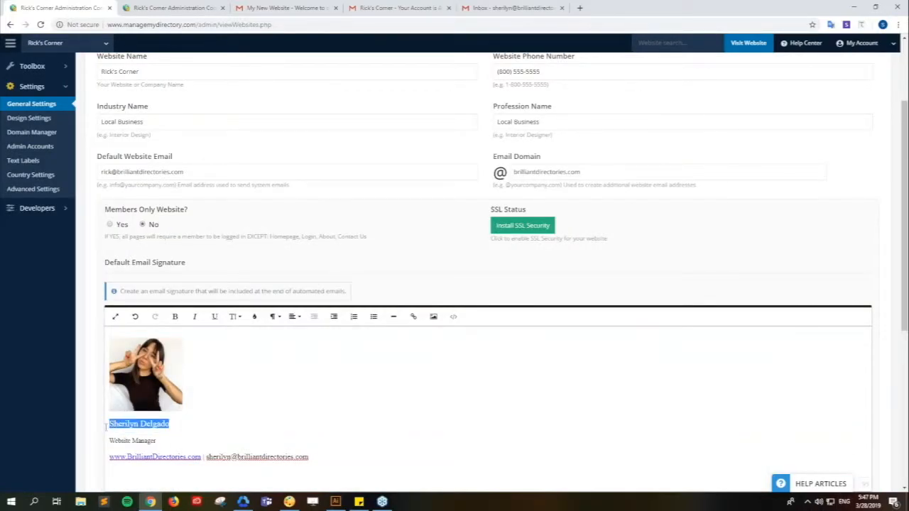
{"action": "left_click_drag", "start_coordinate": [162, 441], "coordinate": [103, 431]}
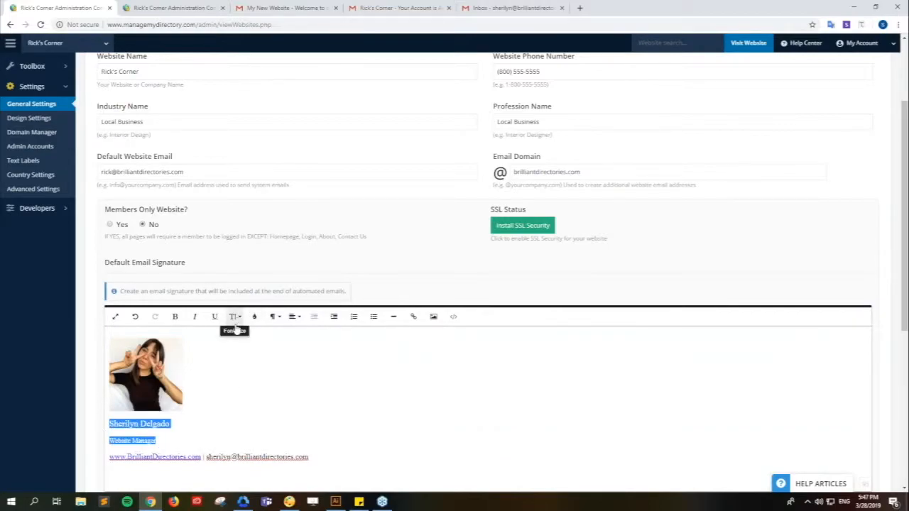
{"action": "left_click", "coordinate": [215, 414]}
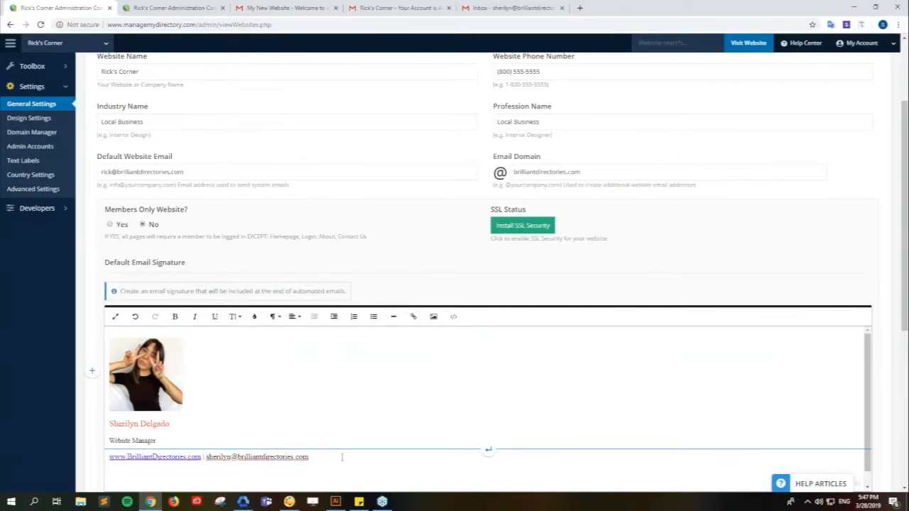
- Insert the Join My Facebook Group banner from the uploaded images library
{"action": "left_click", "coordinate": [433, 318]}
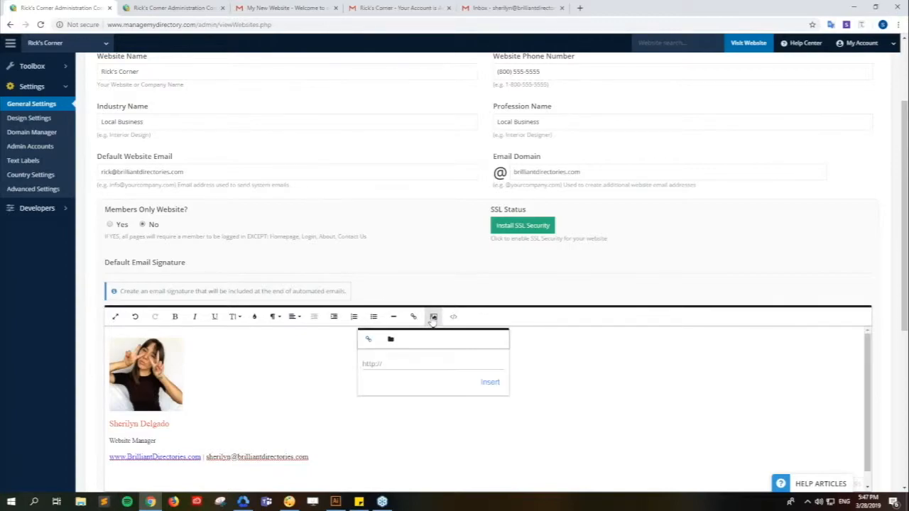
{"action": "left_click", "coordinate": [390, 339]}
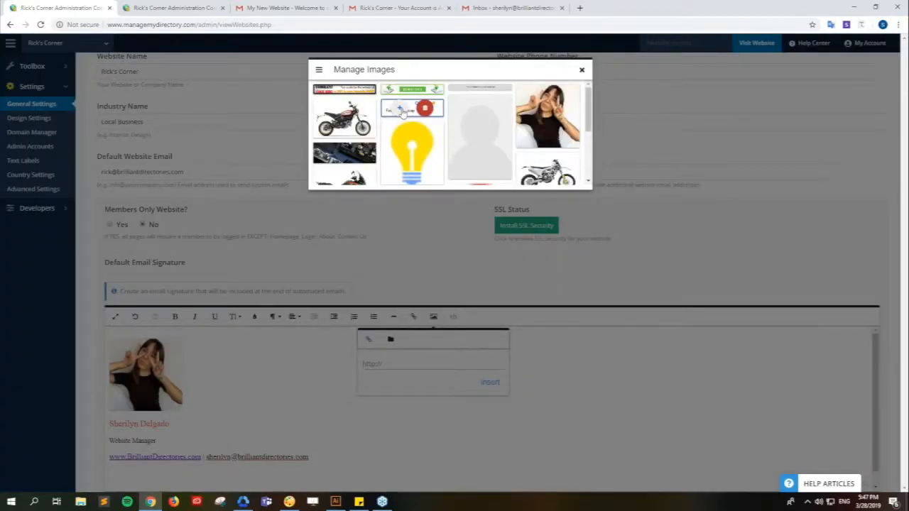
{"action": "left_click", "coordinate": [403, 112]}
{"action": "scroll", "coordinate": [333, 377], "scroll_direction": "down", "scroll_amount": 2}
{"action": "left_click", "coordinate": [185, 395]}
- Add blank lines above and below the Facebook Group banner
{"action": "key", "text": "Return"}
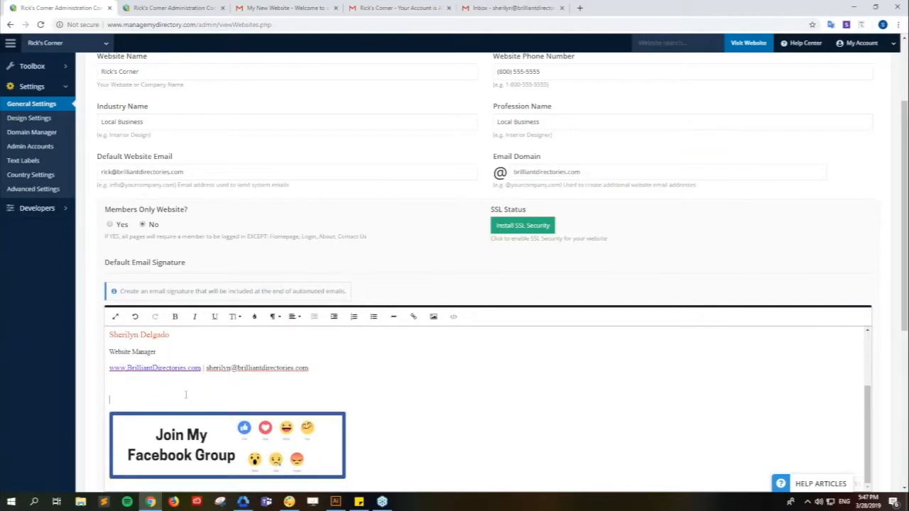
{"action": "scroll", "coordinate": [205, 394], "scroll_direction": "down", "scroll_amount": 1}
{"action": "scroll", "coordinate": [229, 399], "scroll_direction": "up", "scroll_amount": 1}
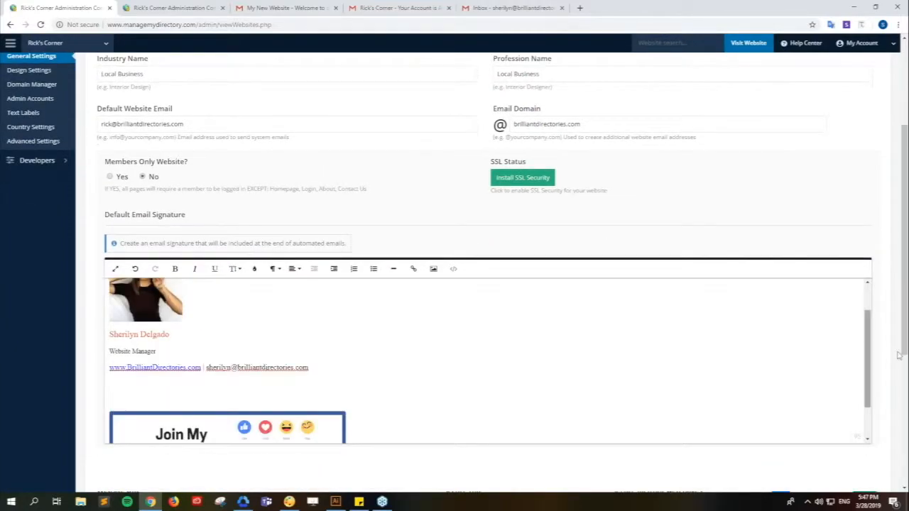
{"action": "scroll", "coordinate": [904, 345], "scroll_direction": "up", "scroll_amount": 1}
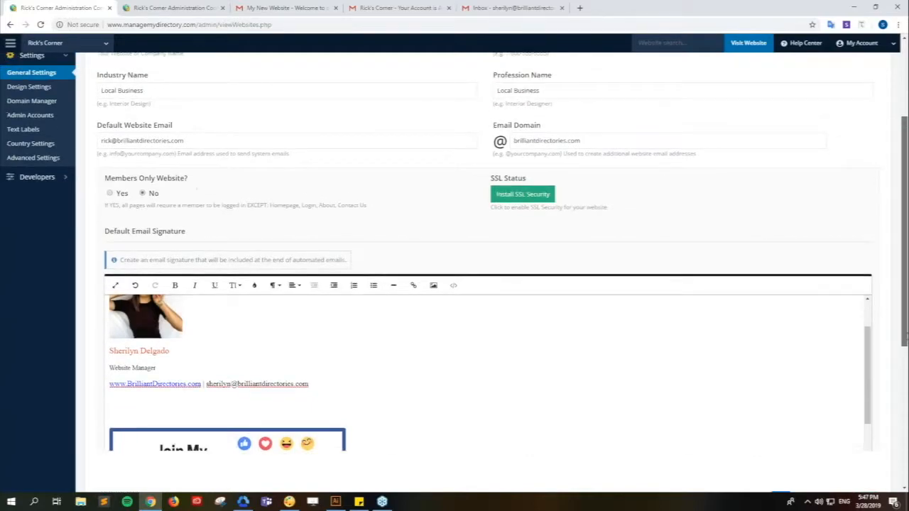
{"action": "scroll", "coordinate": [451, 444], "scroll_direction": "down", "scroll_amount": 1}
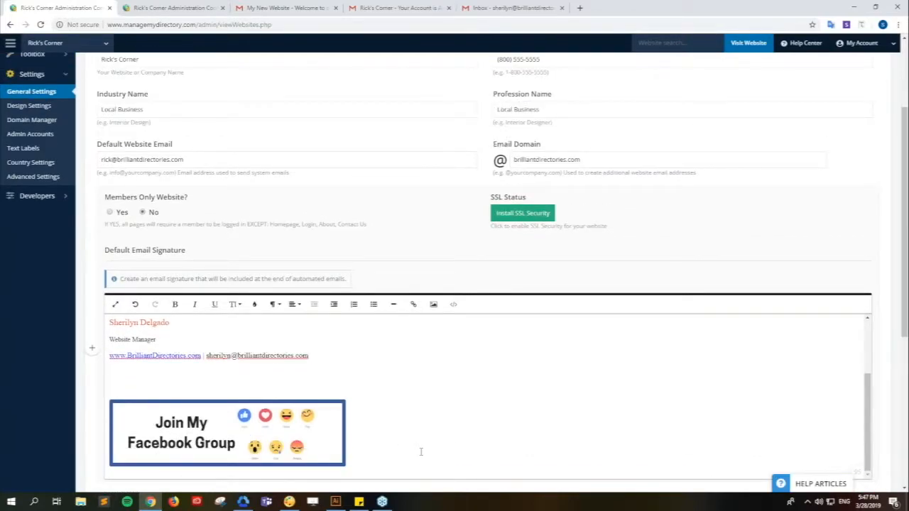
{"action": "key", "text": "Return"}
{"action": "key", "text": "Return"}
{"action": "key", "text": "Return"}
{"action": "scroll", "coordinate": [867, 419], "scroll_direction": "down", "scroll_amount": 2}
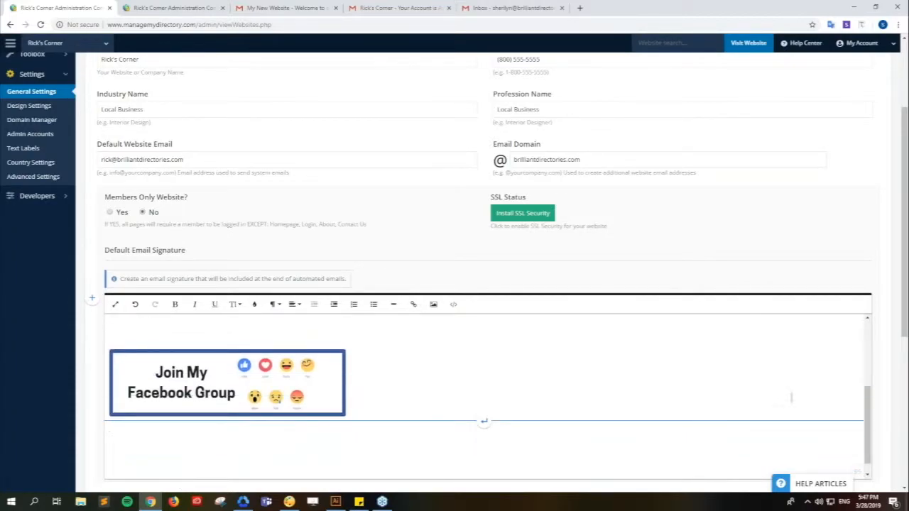
- Add a '>> Click Here to Join Now!' link to the Facebook group, opening in a new tab
{"action": "left_click", "coordinate": [413, 304]}
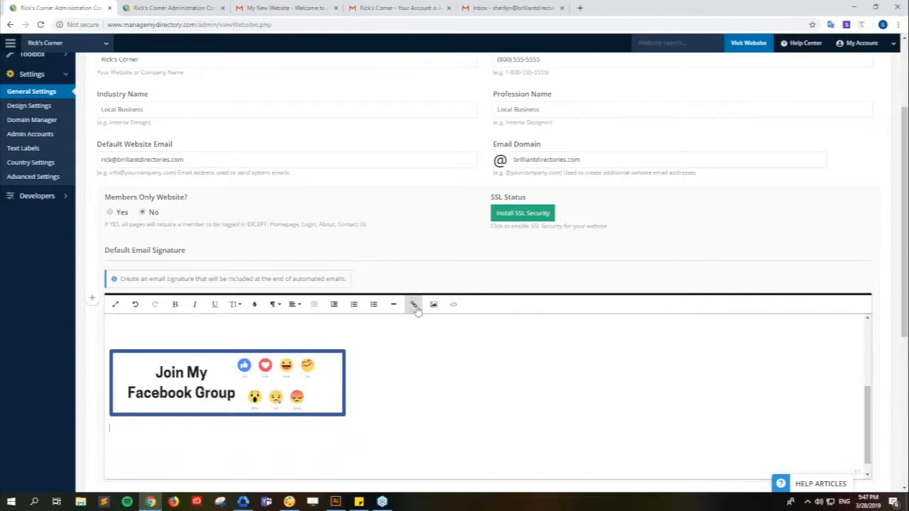
{"action": "type", "text": "www.facebook.com/groups/BrilliantDirectories"}
{"action": "left_click", "coordinate": [428, 372]}
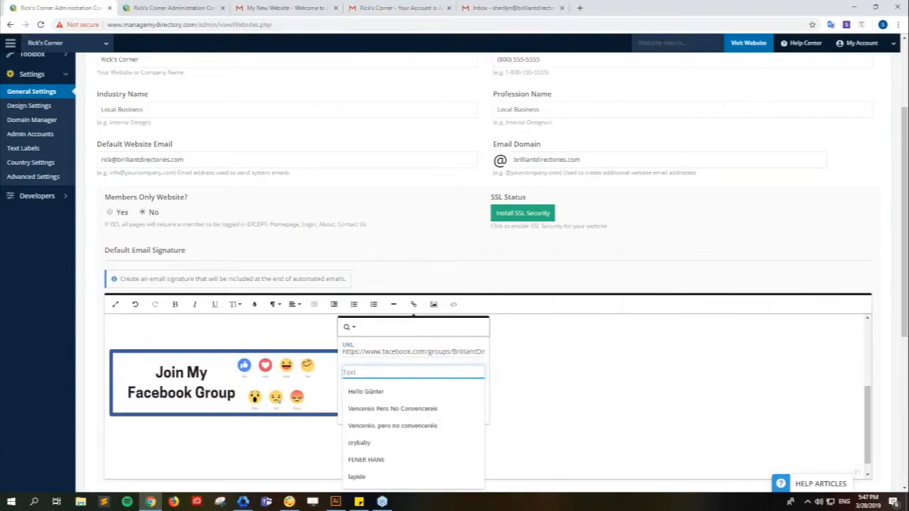
{"action": "key", "text": "alt+Tab"}
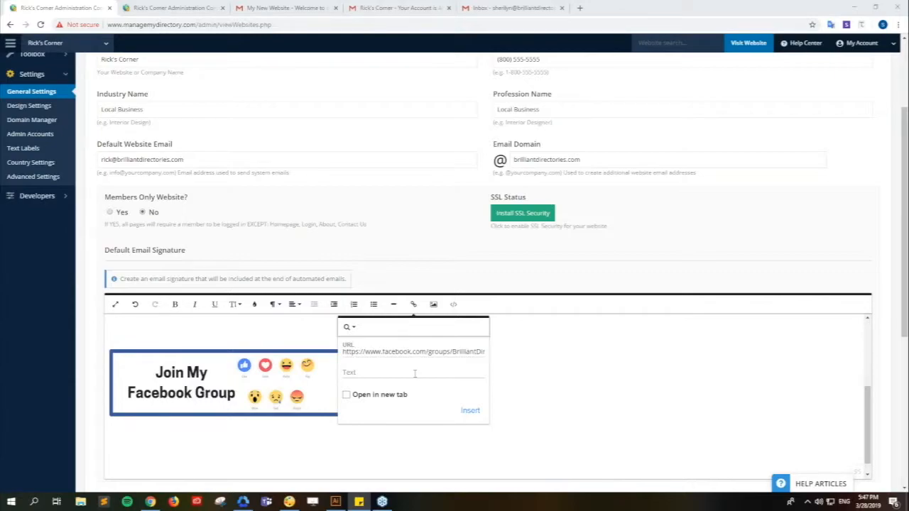
{"action": "key", "text": "alt+Tab"}
{"action": "type", "text": ">> Click Here to Join Now!"}
{"action": "left_click", "coordinate": [385, 396]}
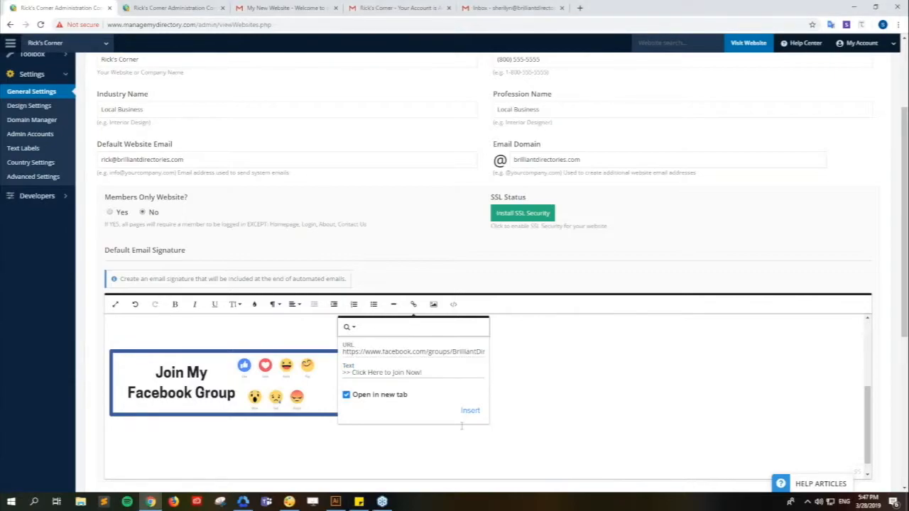
{"action": "left_click", "coordinate": [478, 416]}
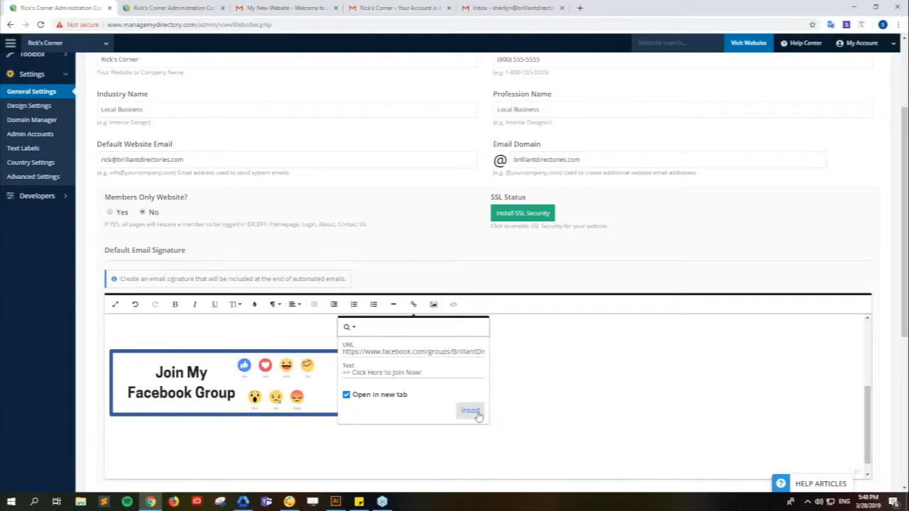
{"action": "left_click", "coordinate": [314, 443]}
- Resize the '>> Click Here to Join Now!' link text to font size 18
{"action": "left_click_drag", "start_coordinate": [196, 429], "coordinate": [108, 429]}
{"action": "left_click", "coordinate": [237, 304]}
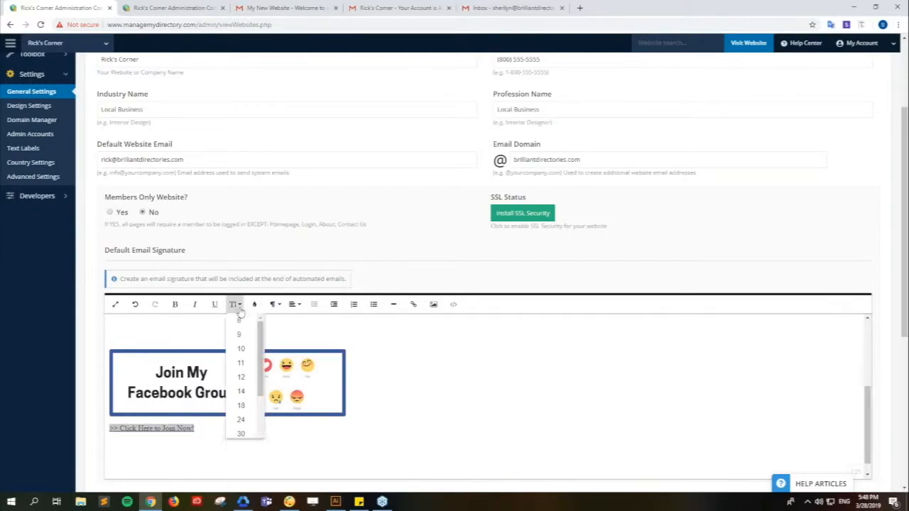
{"action": "left_click", "coordinate": [243, 381]}
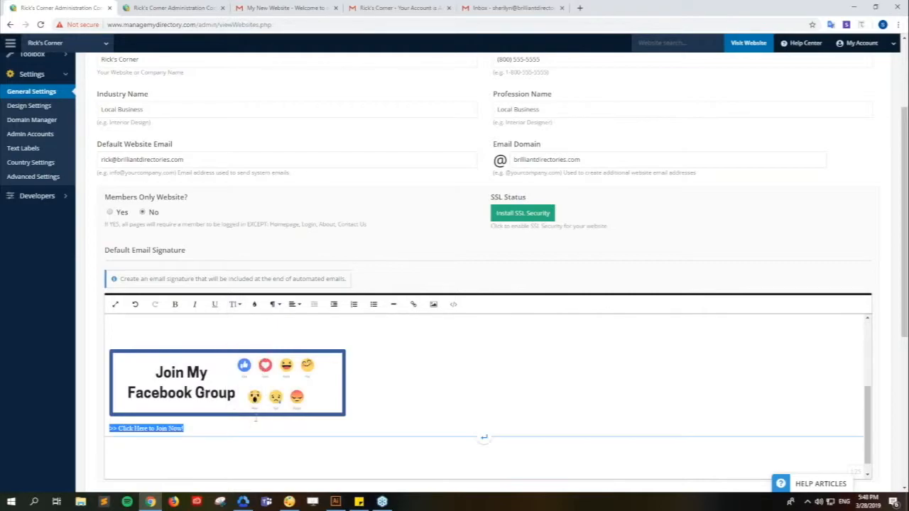
{"action": "left_click", "coordinate": [235, 304]}
{"action": "left_click", "coordinate": [248, 395]}
{"action": "left_click", "coordinate": [270, 441]}
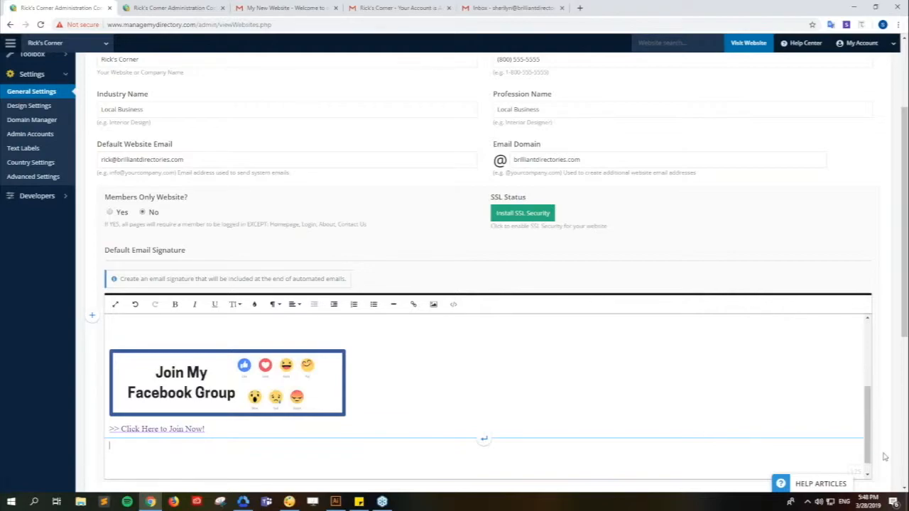
{"action": "left_click_drag", "start_coordinate": [867, 451], "coordinate": [869, 374]}
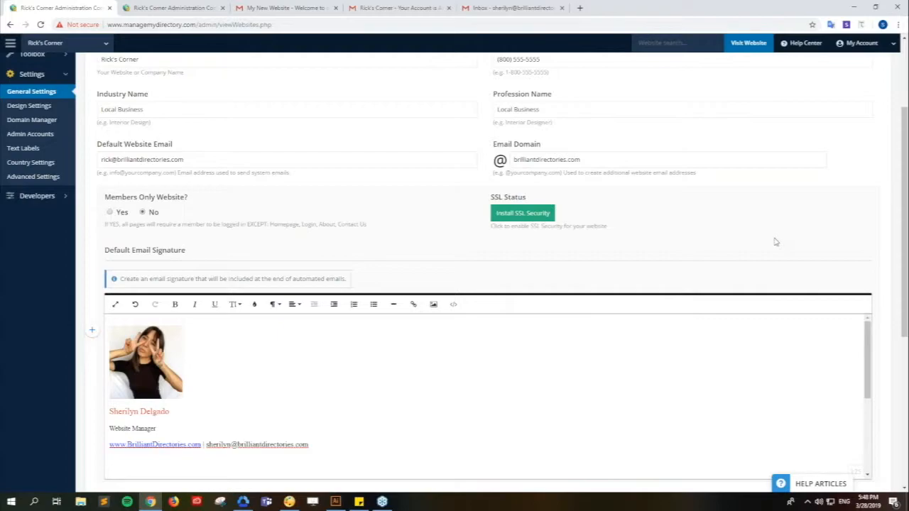
- Save the General Settings with the new default email signature and dismiss the success message
{"action": "scroll", "coordinate": [774, 242], "scroll_direction": "up", "scroll_amount": 3}
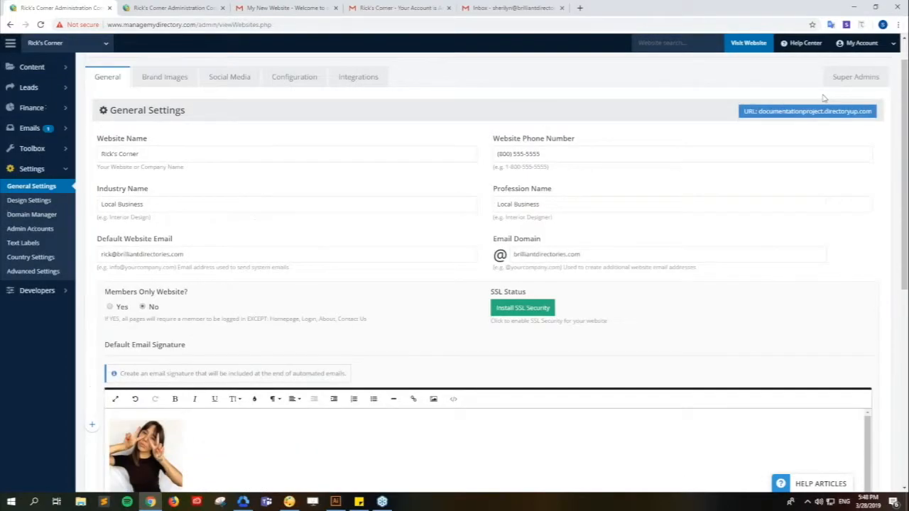
{"action": "scroll", "coordinate": [824, 97], "scroll_direction": "up", "scroll_amount": 1}
{"action": "left_click", "coordinate": [849, 78]}
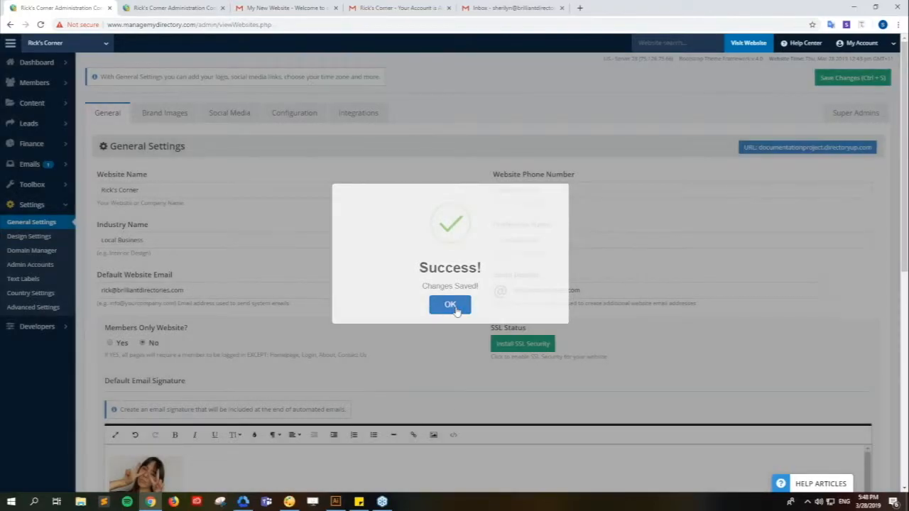
{"action": "left_click", "coordinate": [450, 305]}
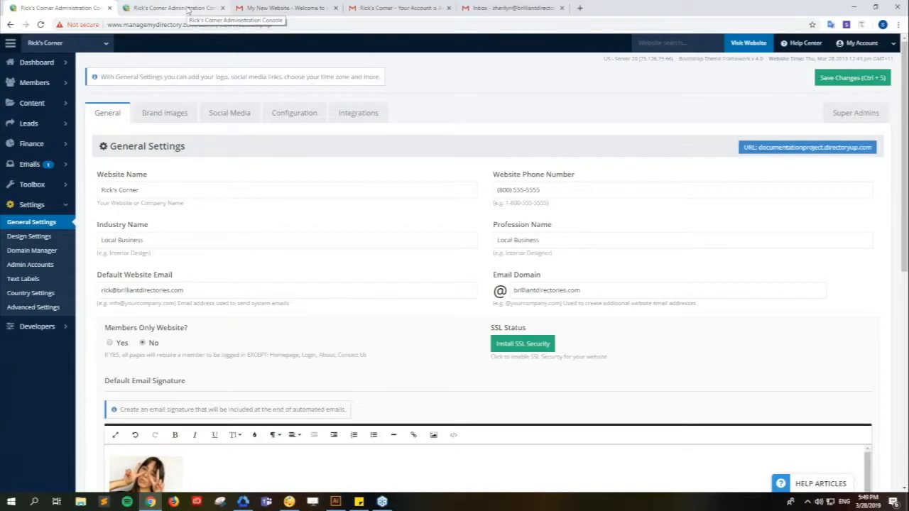
- On the Email Templates page, show pre-made templates and customize the account-activated template
{"action": "left_click", "coordinate": [189, 9]}
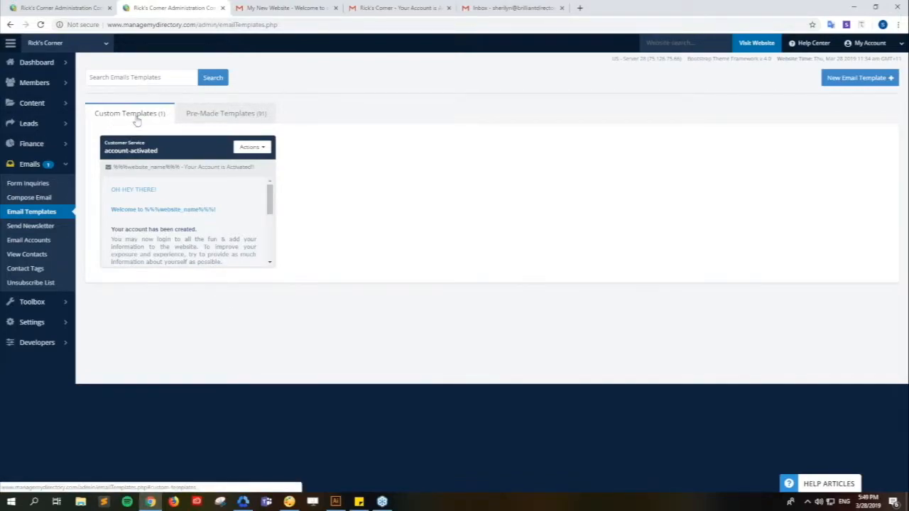
{"action": "left_click", "coordinate": [257, 151]}
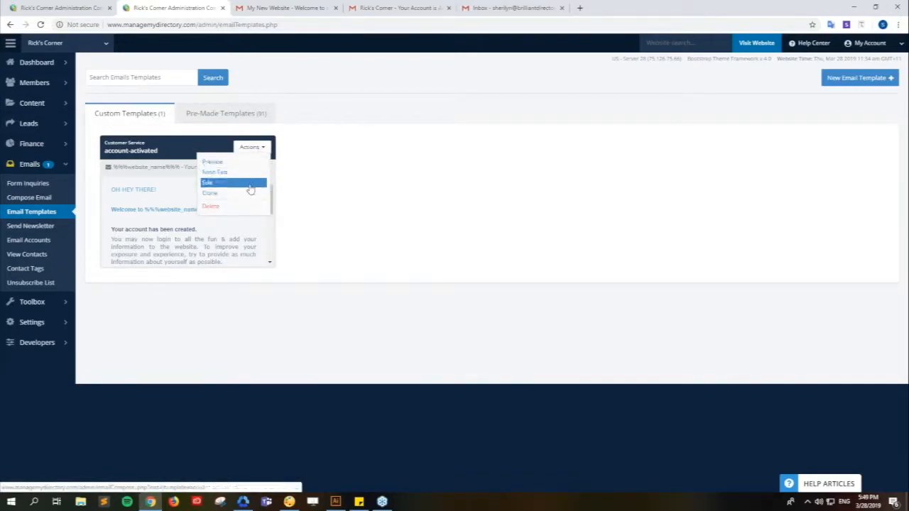
{"action": "mouse_move", "coordinate": [256, 151]}
{"action": "left_click", "coordinate": [256, 117]}
{"action": "mouse_move", "coordinate": [264, 150]}
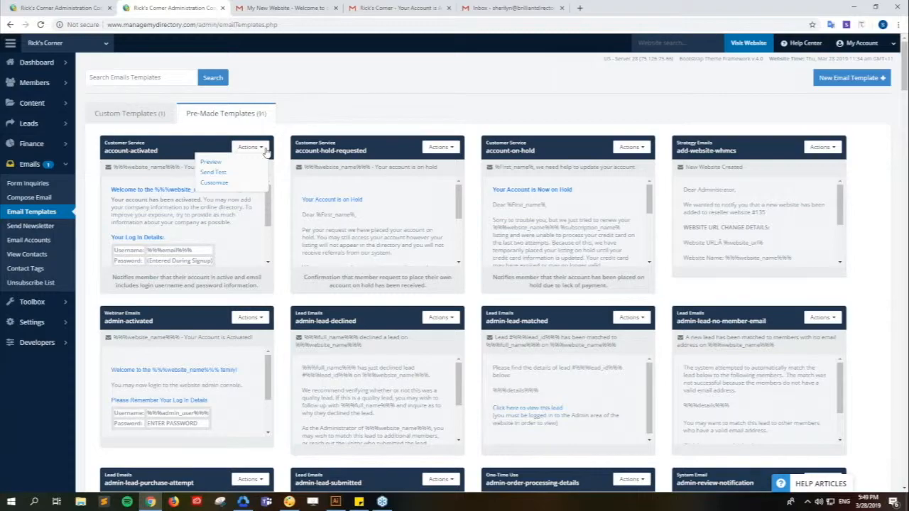
{"action": "left_click", "coordinate": [223, 185]}
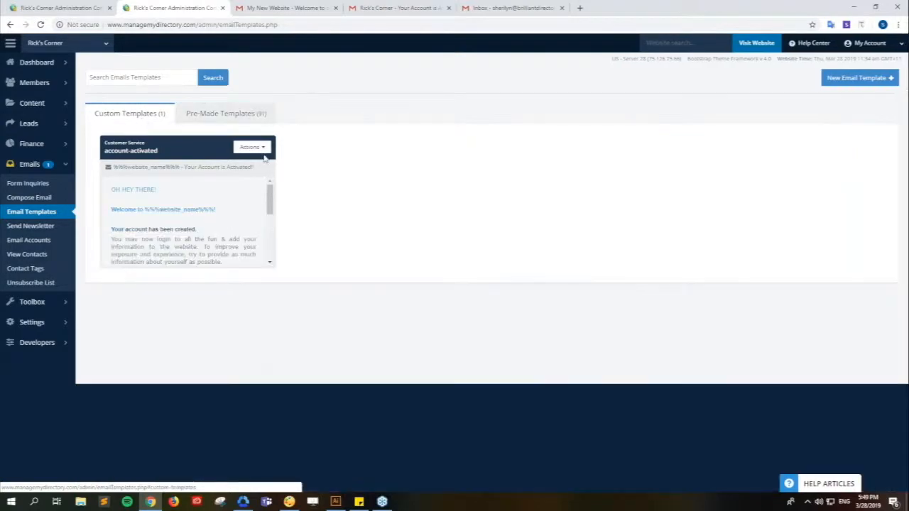
- Set Include Signature to Yes in the account-activated template and save the template
{"action": "mouse_move", "coordinate": [254, 148]}
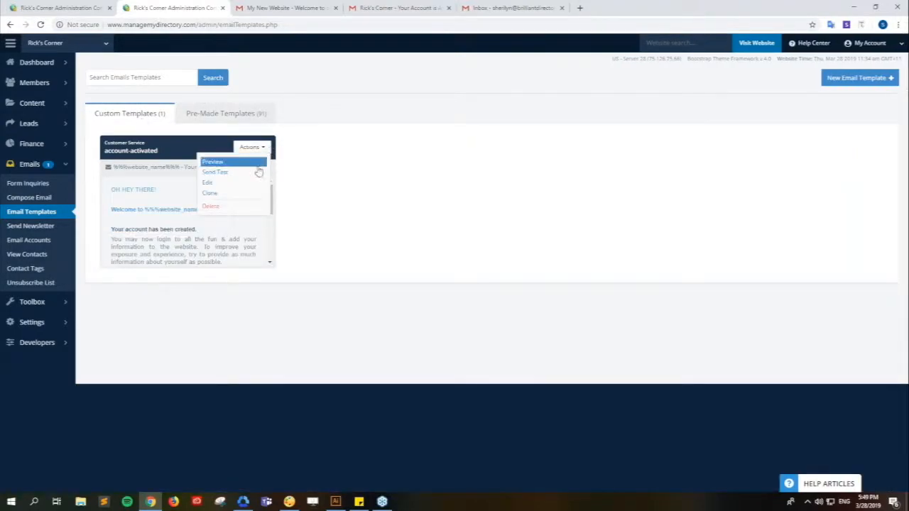
{"action": "left_click", "coordinate": [249, 187]}
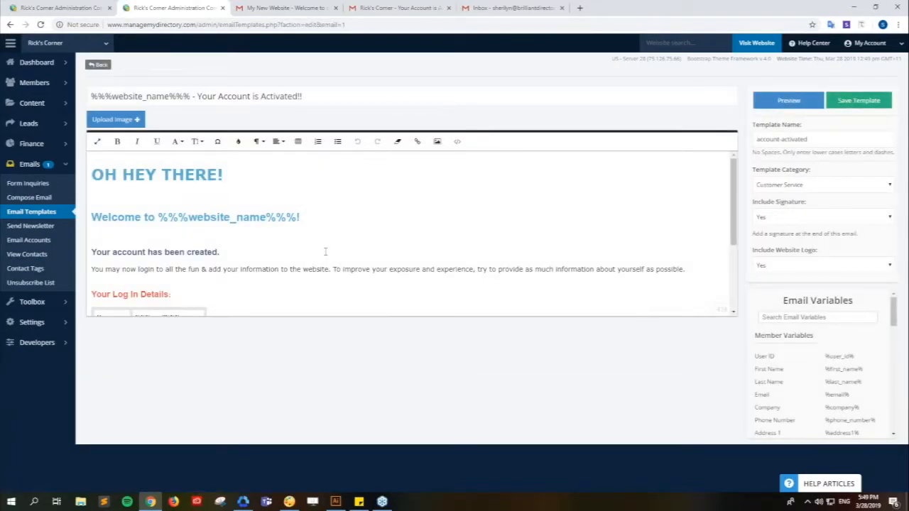
{"action": "scroll", "coordinate": [326, 252], "scroll_direction": "down", "scroll_amount": 2}
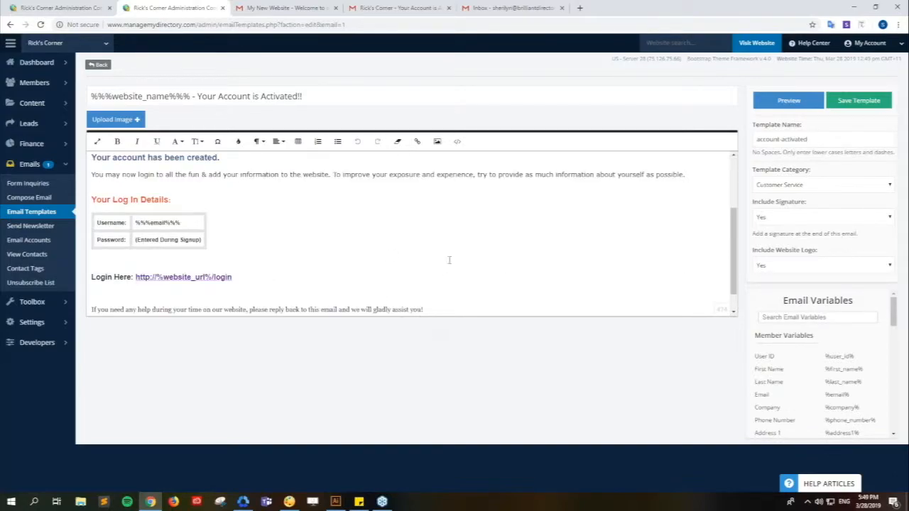
{"action": "scroll", "coordinate": [343, 270], "scroll_direction": "up", "scroll_amount": 2}
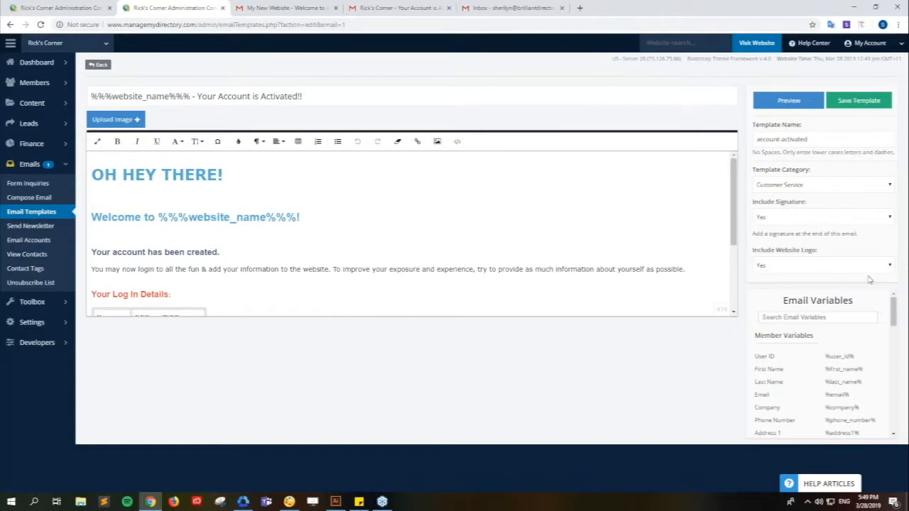
{"action": "left_click_drag", "start_coordinate": [752, 202], "coordinate": [798, 203]}
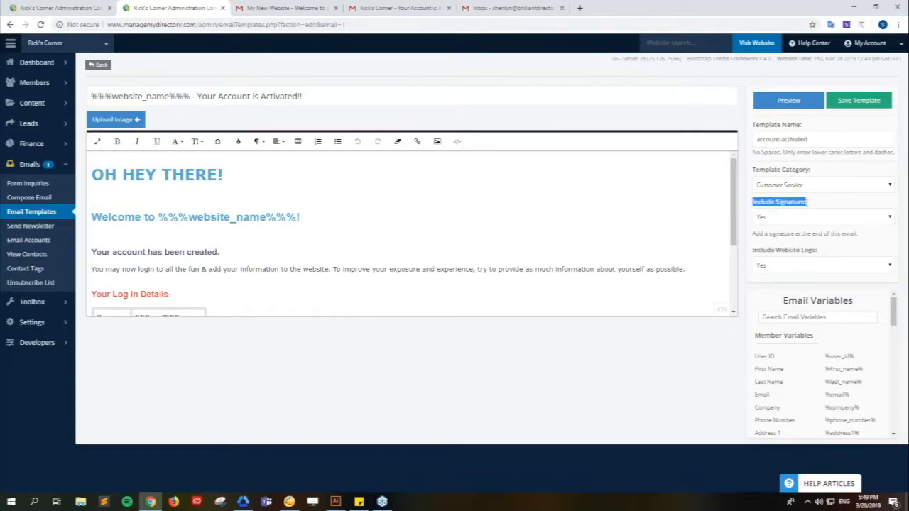
{"action": "left_click", "coordinate": [817, 208]}
{"action": "left_click", "coordinate": [817, 224]}
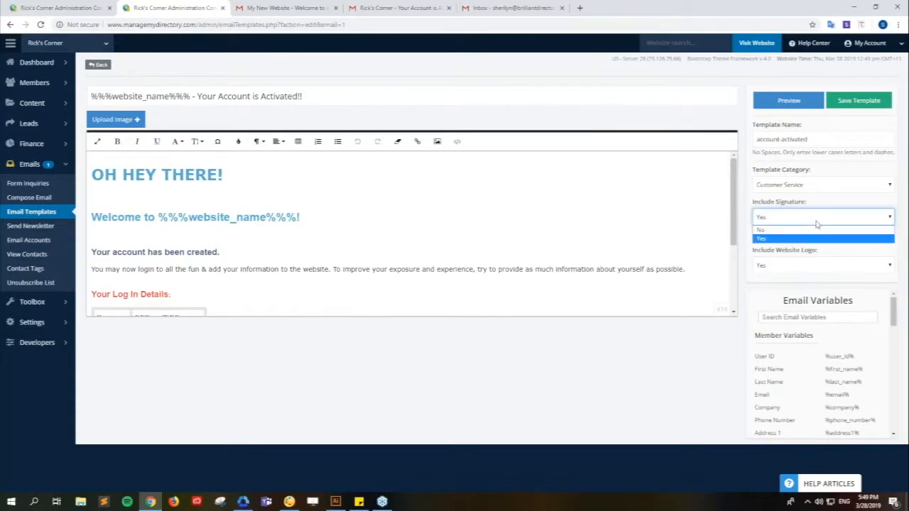
{"action": "left_click", "coordinate": [786, 242]}
{"action": "left_click", "coordinate": [750, 246]}
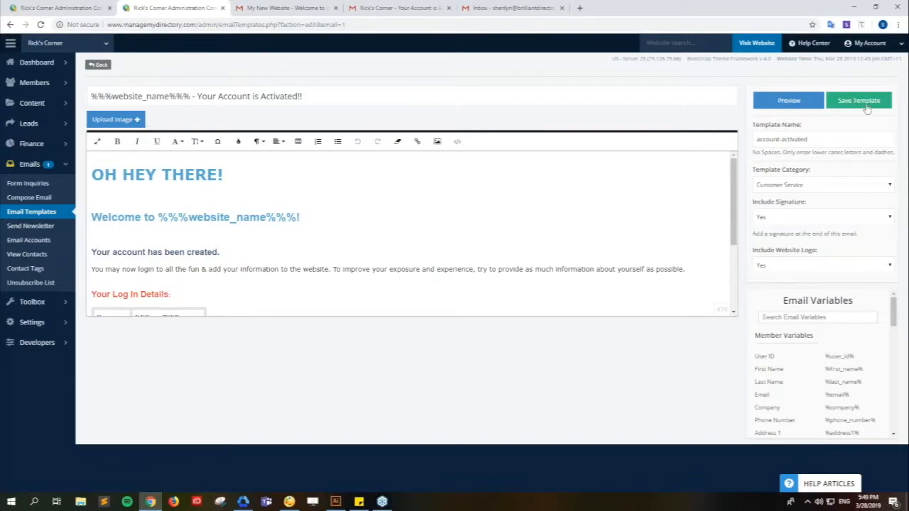
{"action": "left_click", "coordinate": [868, 107]}
- Review the template body, placing the cursor after the Login Here link and at the email's end
{"action": "scroll", "coordinate": [487, 251], "scroll_direction": "down", "scroll_amount": 2}
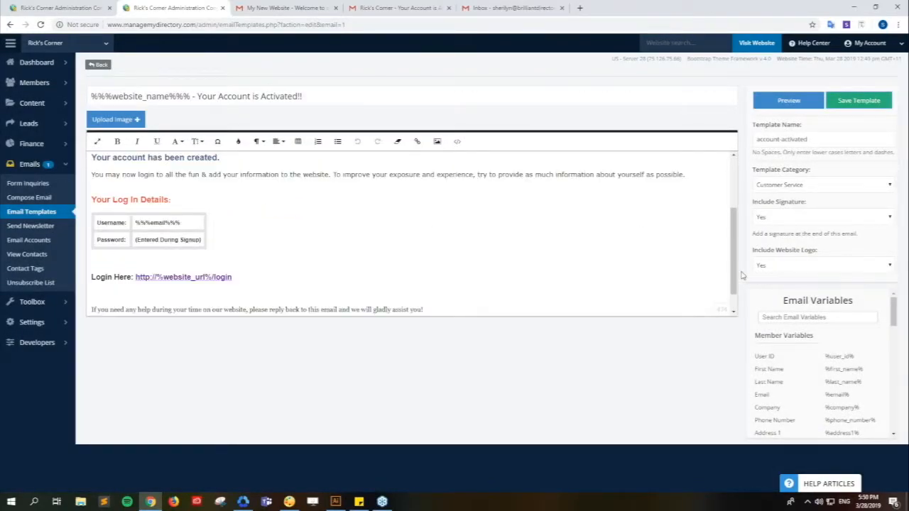
{"action": "scroll", "coordinate": [390, 239], "scroll_direction": "up", "scroll_amount": 2}
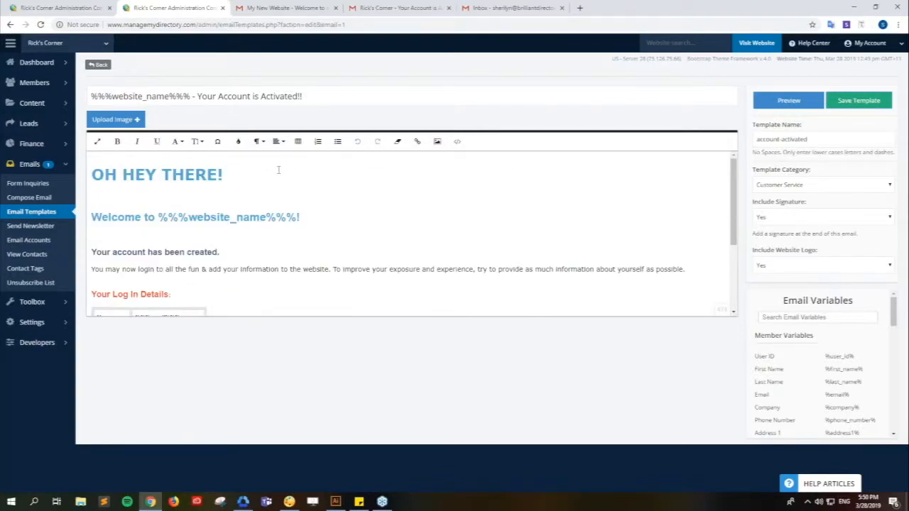
{"action": "scroll", "coordinate": [311, 227], "scroll_direction": "down", "scroll_amount": 1}
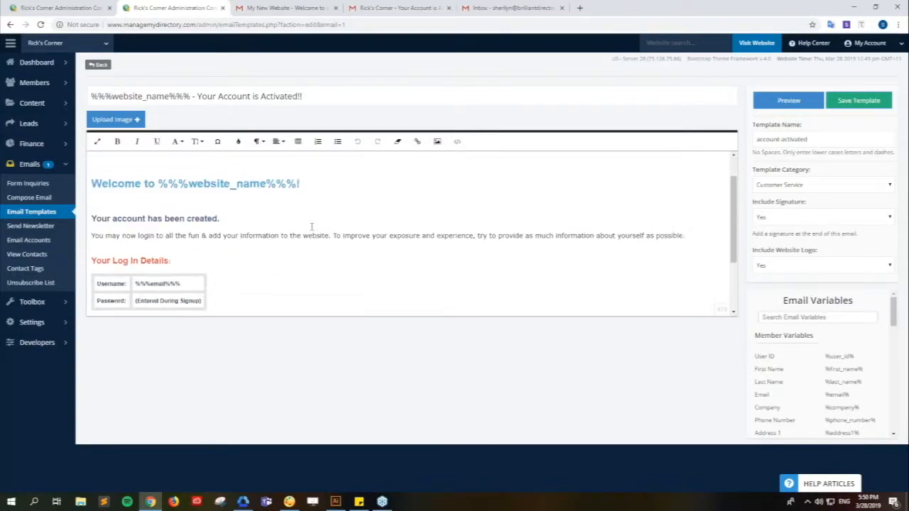
{"action": "scroll", "coordinate": [311, 227], "scroll_direction": "down", "scroll_amount": 1}
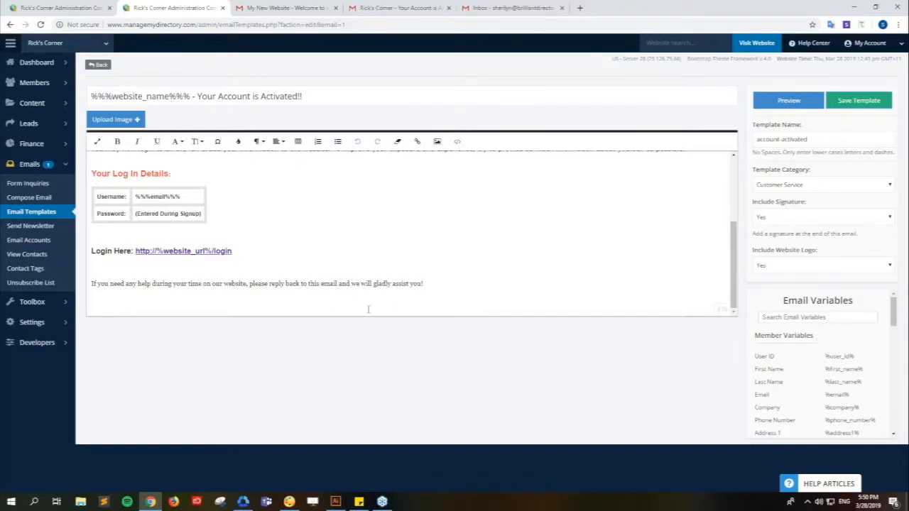
{"action": "left_click", "coordinate": [258, 250]}
{"action": "scroll", "coordinate": [263, 269], "scroll_direction": "up", "scroll_amount": 2}
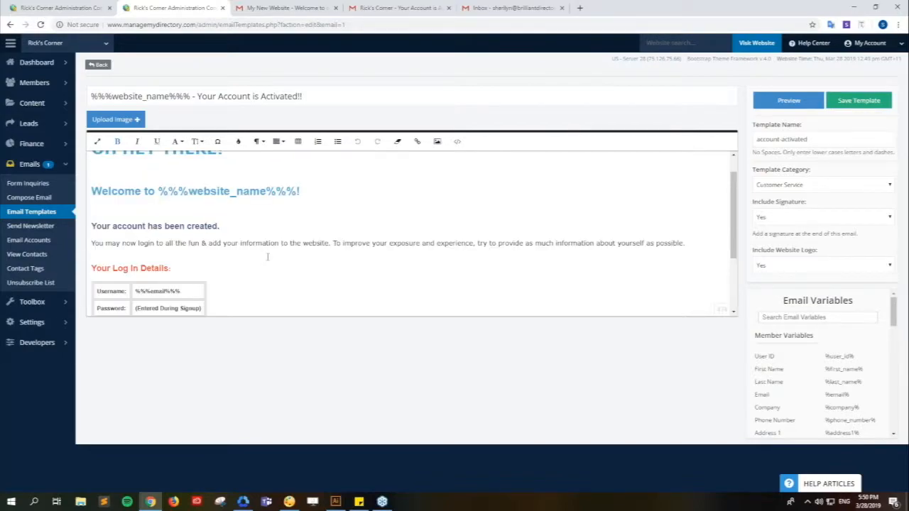
{"action": "scroll", "coordinate": [267, 257], "scroll_direction": "up", "scroll_amount": 1}
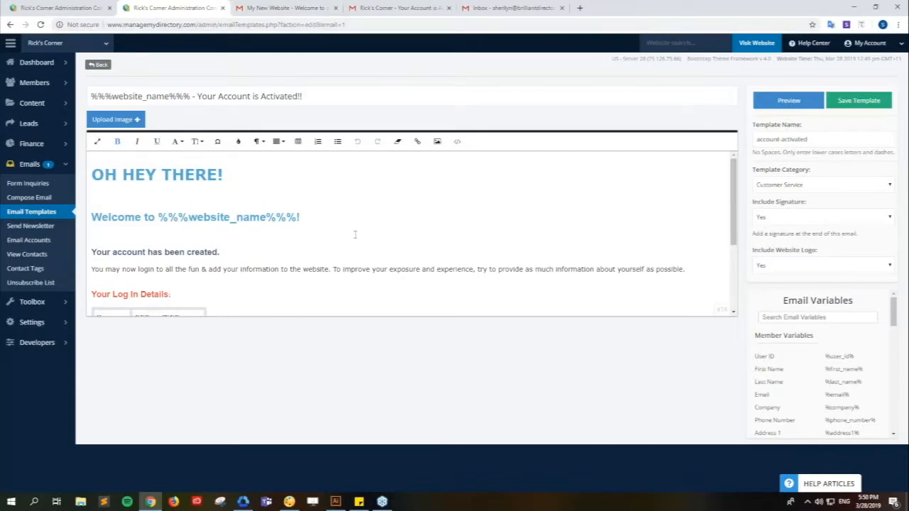
{"action": "scroll", "coordinate": [355, 234], "scroll_direction": "down", "scroll_amount": 4}
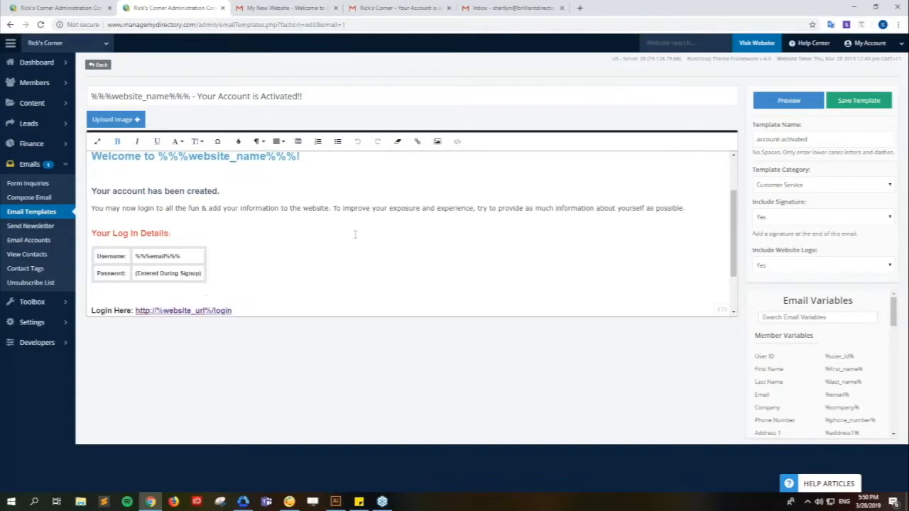
{"action": "left_click", "coordinate": [253, 310]}
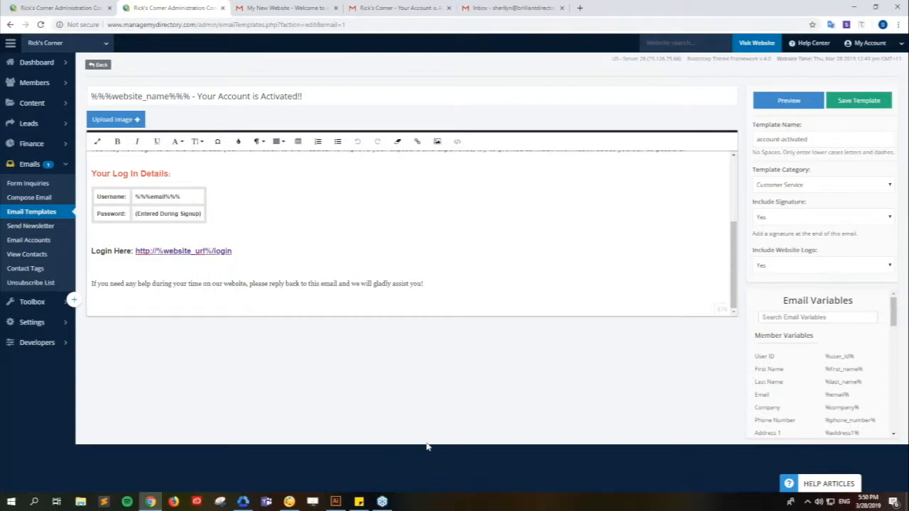
- Check the My New Website welcome email's closing sign-off, then return to the Rick's Corner activation email
{"action": "left_click", "coordinate": [294, 12]}
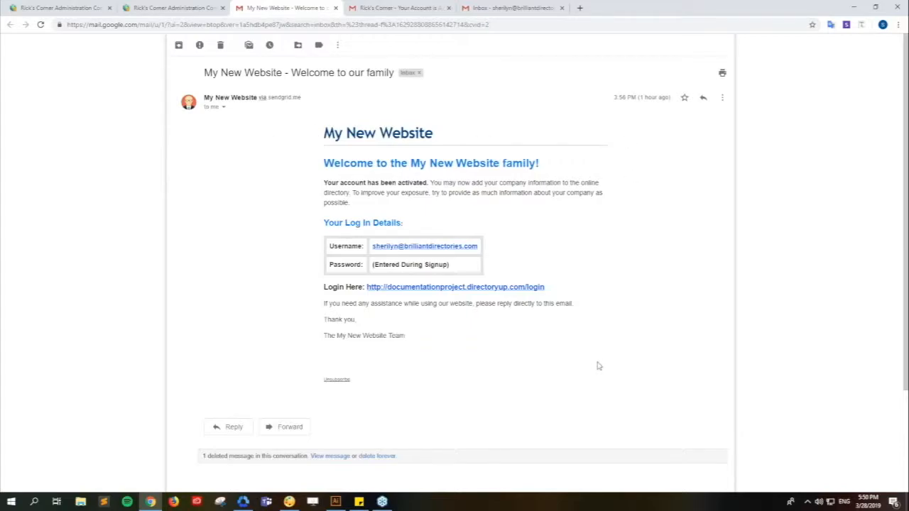
{"action": "left_click_drag", "start_coordinate": [406, 338], "coordinate": [324, 318]}
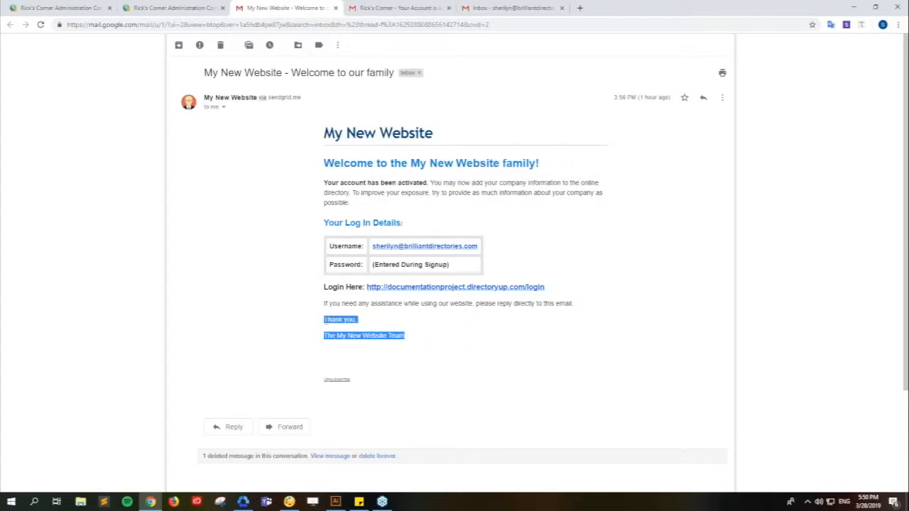
{"action": "left_click", "coordinate": [273, 327]}
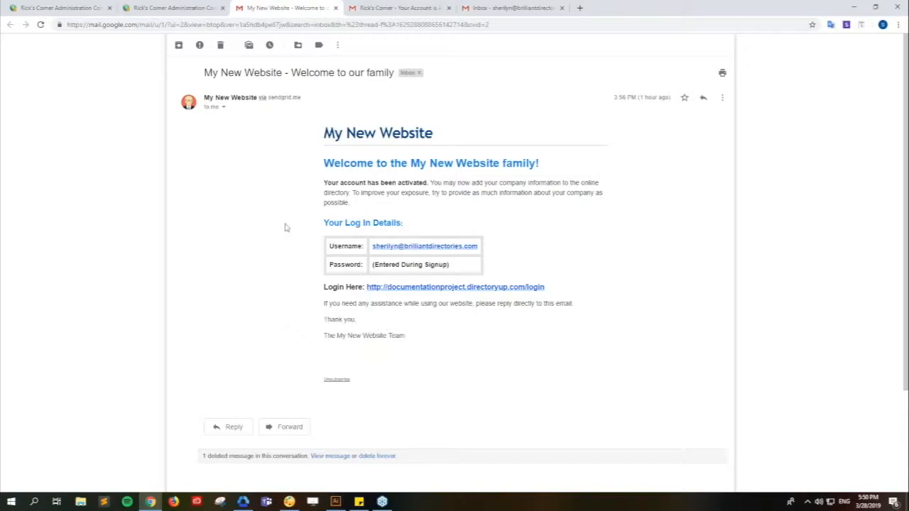
{"action": "left_click", "coordinate": [390, 8]}
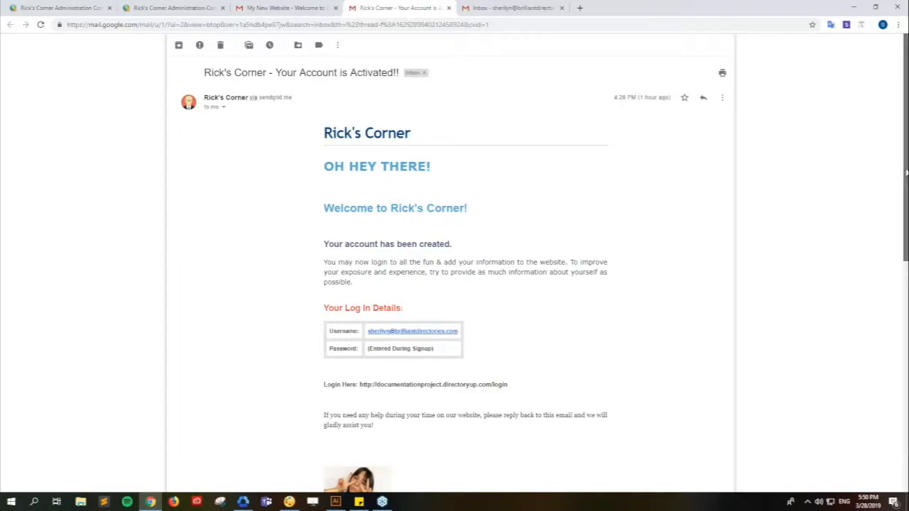
- Inspect the Rick's Corner email's signature and banner, then go back to the My New Website email
{"action": "scroll", "coordinate": [906, 172], "scroll_direction": "down", "scroll_amount": 1}
{"action": "left_click_drag", "start_coordinate": [314, 83], "coordinate": [416, 85]}
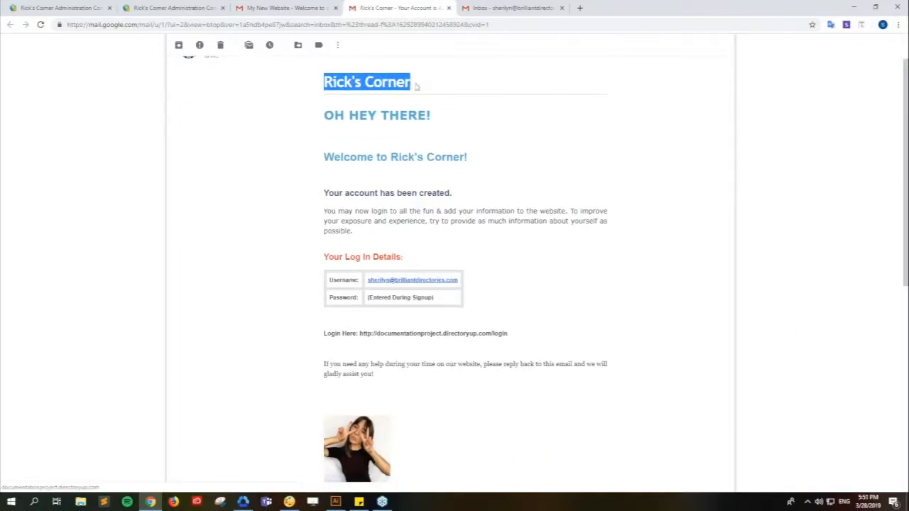
{"action": "left_click", "coordinate": [431, 93]}
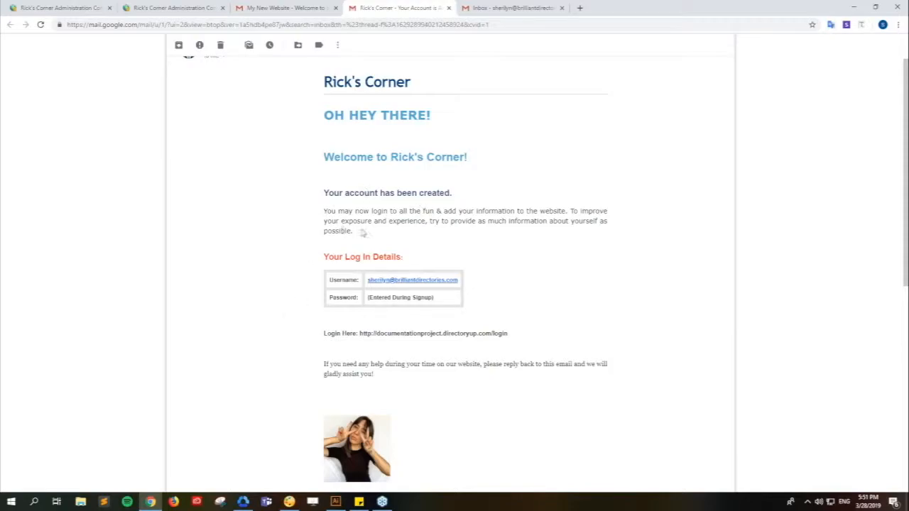
{"action": "scroll", "coordinate": [285, 343], "scroll_direction": "down", "scroll_amount": 1}
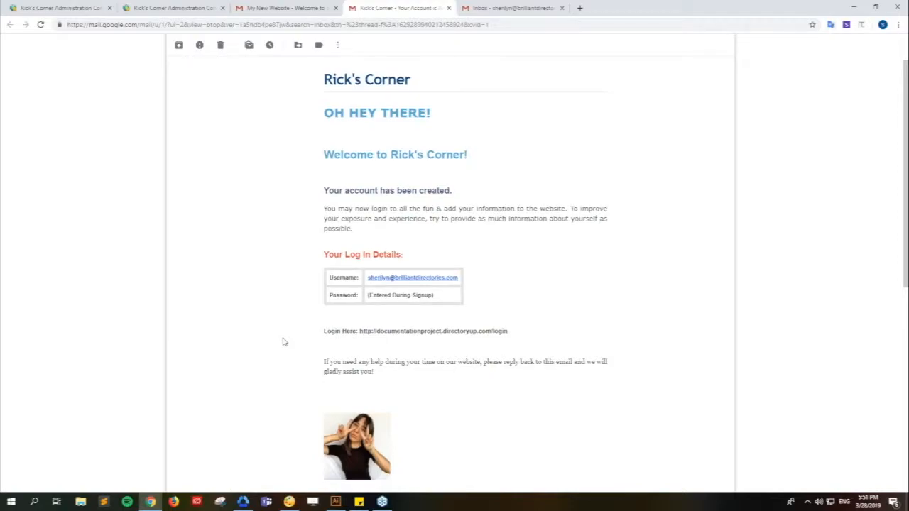
{"action": "scroll", "coordinate": [283, 342], "scroll_direction": "down", "scroll_amount": 3}
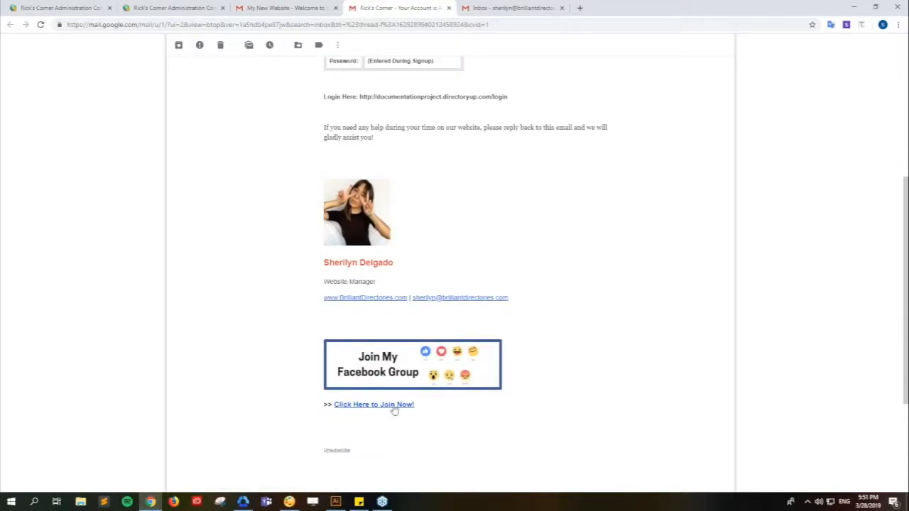
{"action": "scroll", "coordinate": [394, 410], "scroll_direction": "up", "scroll_amount": 1}
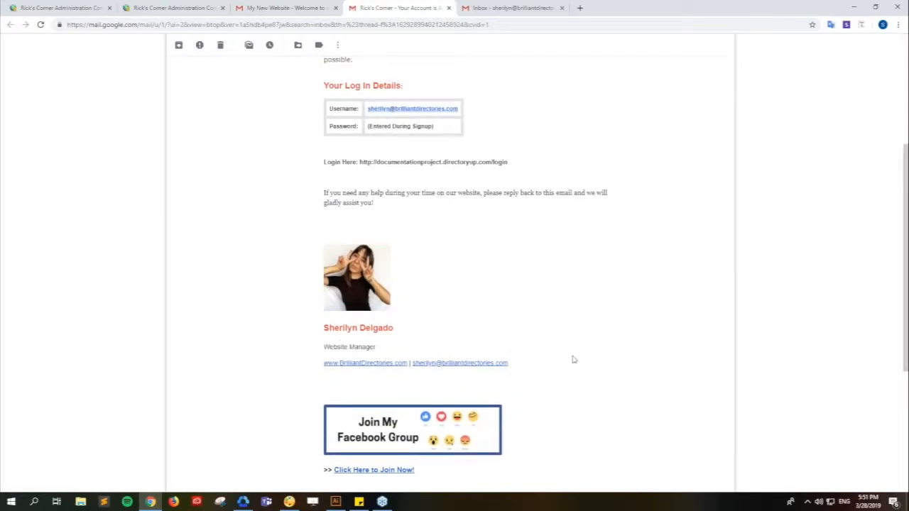
{"action": "scroll", "coordinate": [583, 359], "scroll_direction": "up", "scroll_amount": 2}
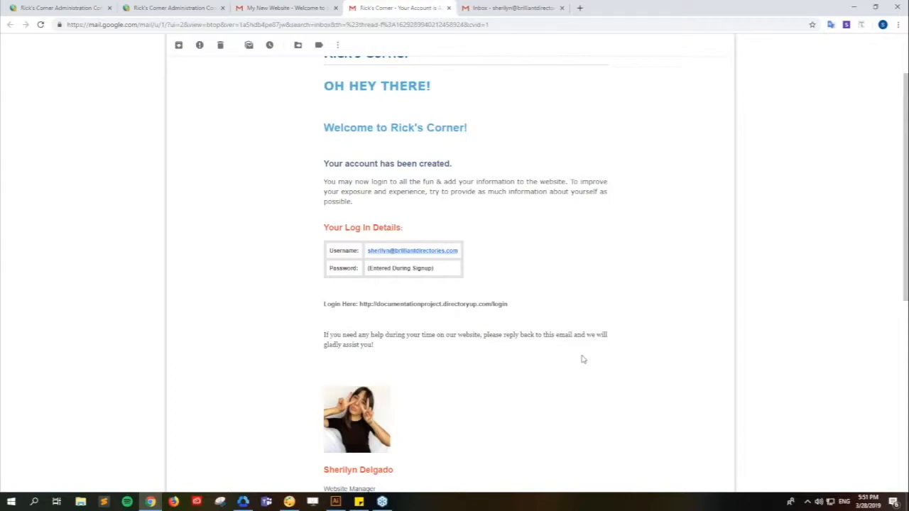
{"action": "scroll", "coordinate": [582, 359], "scroll_direction": "down", "scroll_amount": 2}
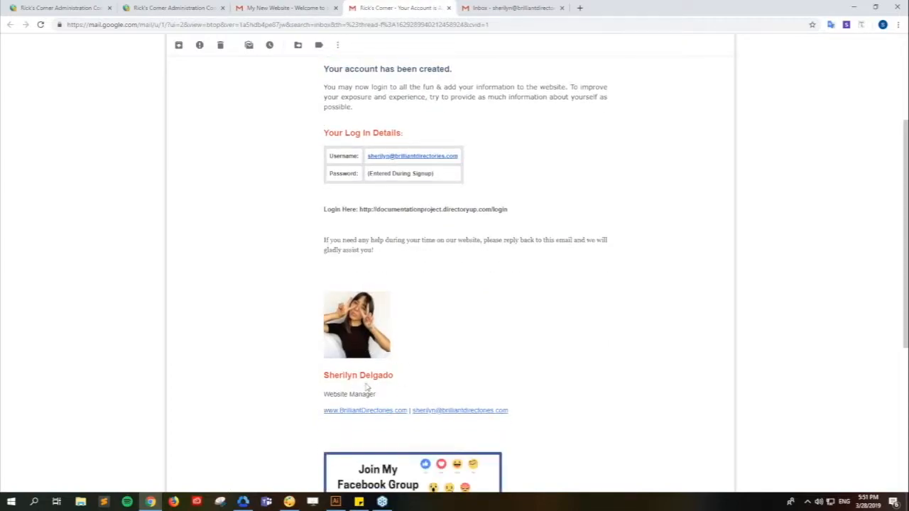
{"action": "scroll", "coordinate": [618, 382], "scroll_direction": "up", "scroll_amount": 1}
{"action": "scroll", "coordinate": [617, 381], "scroll_direction": "up", "scroll_amount": 2}
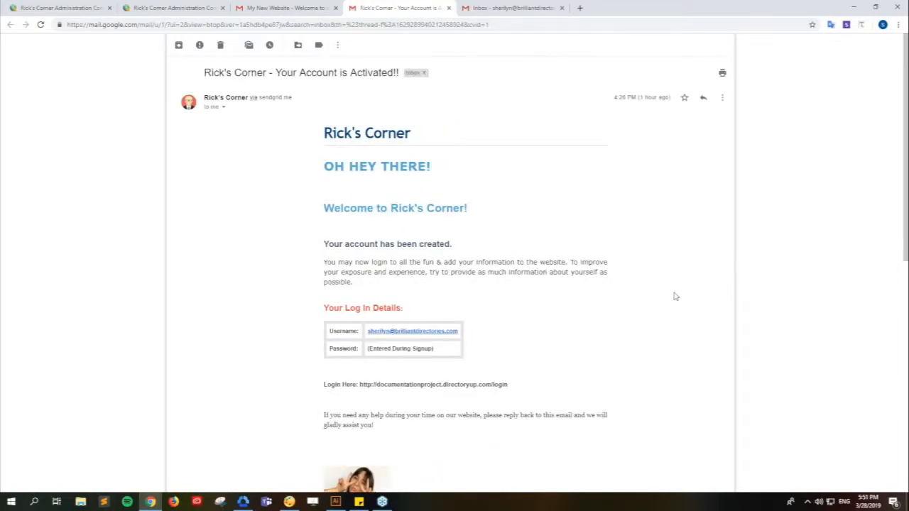
{"action": "scroll", "coordinate": [691, 319], "scroll_direction": "down", "scroll_amount": 2}
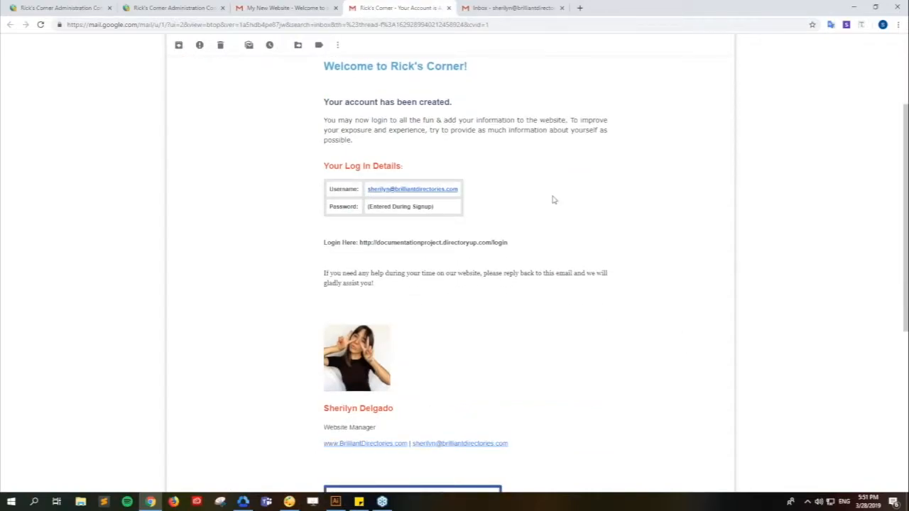
{"action": "left_click", "coordinate": [290, 10]}
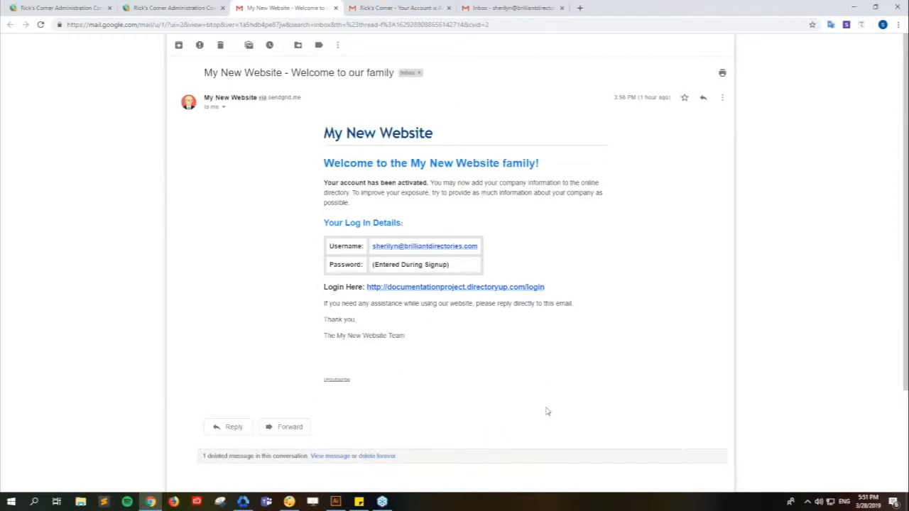
- Return to the Rick's Corner email and scroll to its photo signature and Facebook Group banner
{"action": "left_click", "coordinate": [406, 10]}
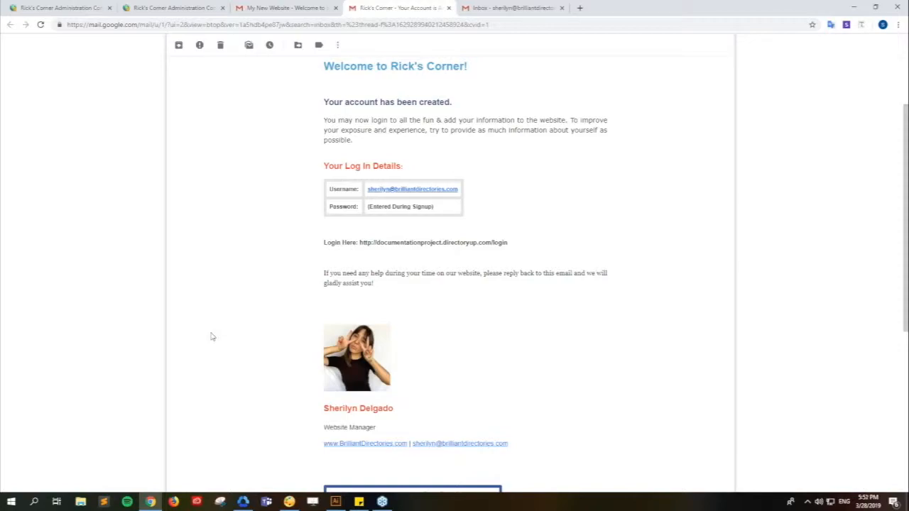
{"action": "scroll", "coordinate": [211, 337], "scroll_direction": "up", "scroll_amount": 1}
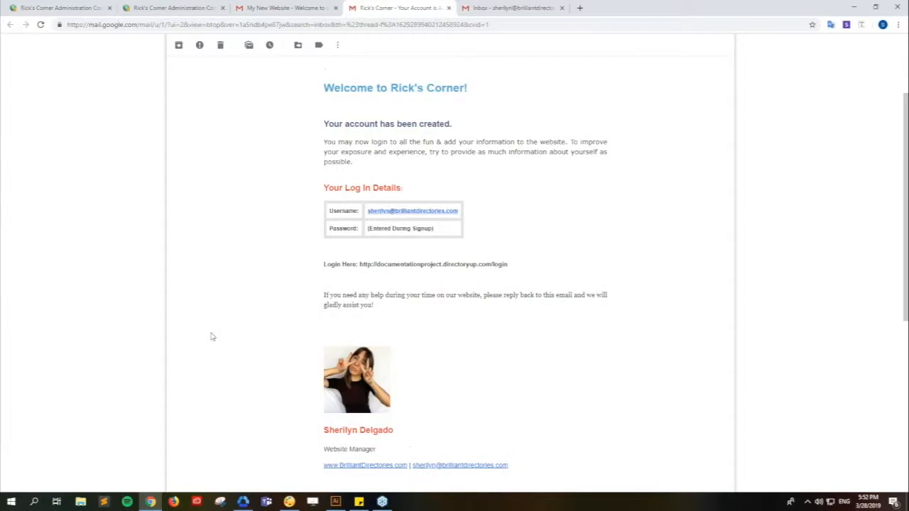
{"action": "scroll", "coordinate": [211, 336], "scroll_direction": "down", "scroll_amount": 2}
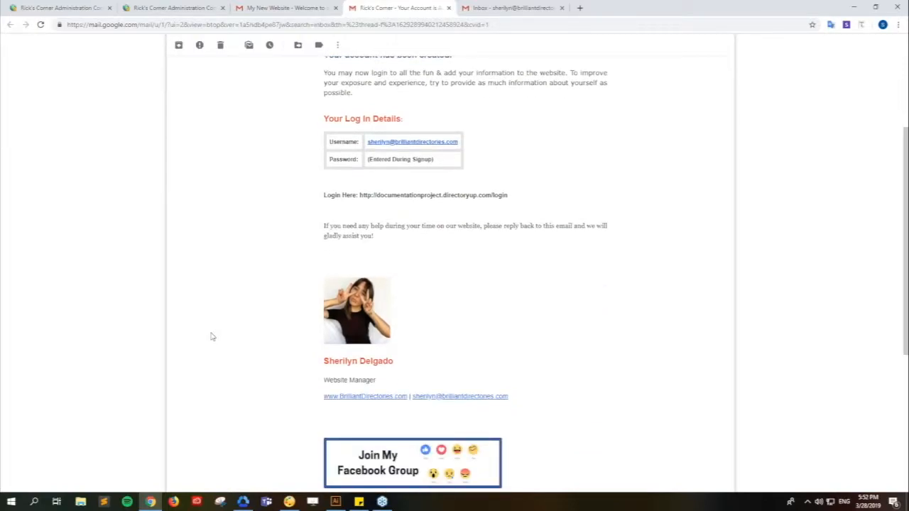
{"action": "scroll", "coordinate": [211, 336], "scroll_direction": "down", "scroll_amount": 1}
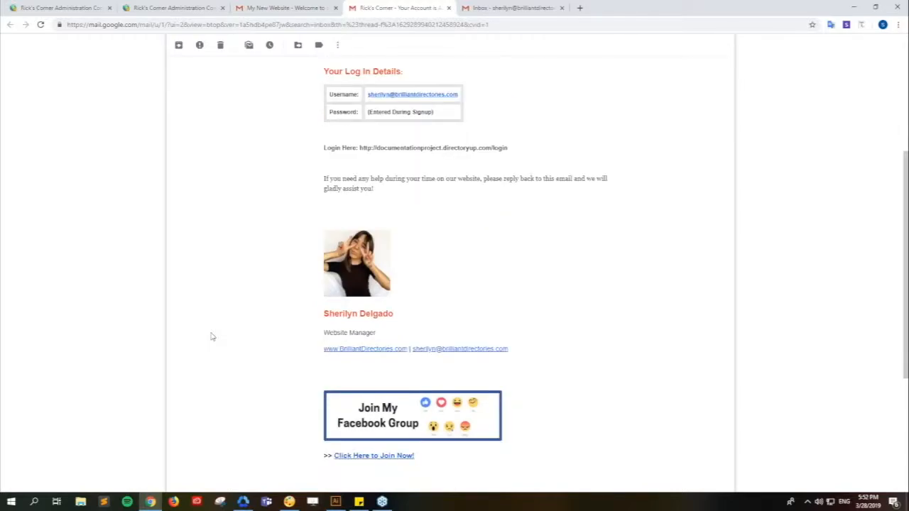